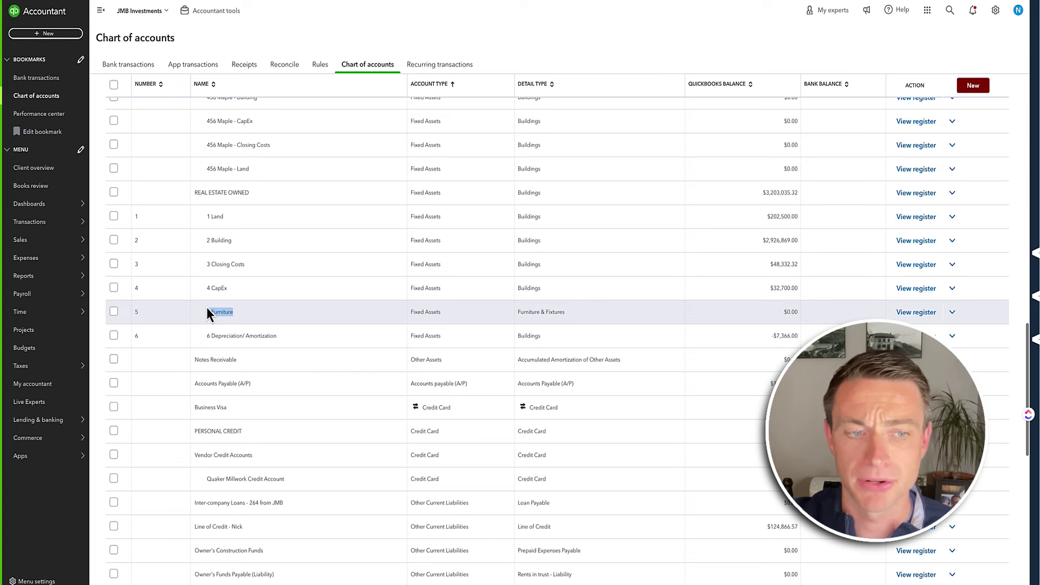
# - Examine the CapEx fixed-asset account and the Cost of Goods Sold accounts, including 10 Repairs & Maintenance, in the chart of accounts
pyautogui.click(213, 290)
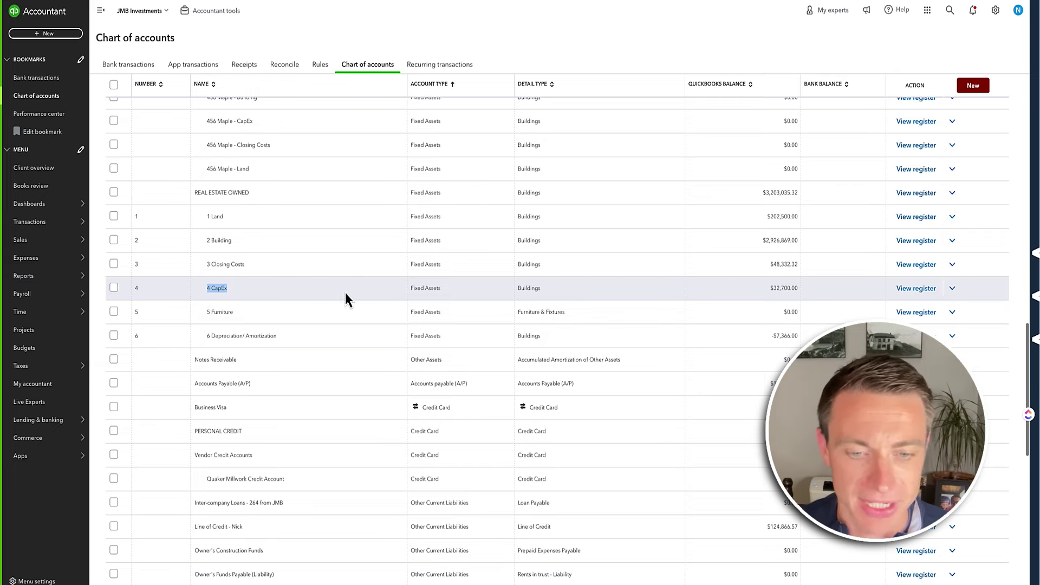
pyautogui.scroll(-15, 346, 294)
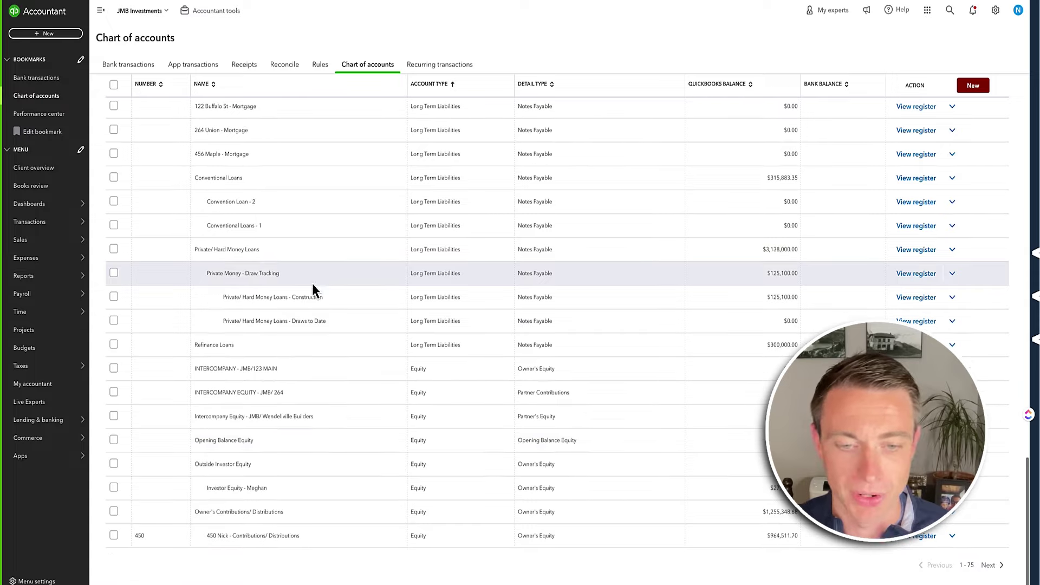
pyautogui.click(1001, 568)
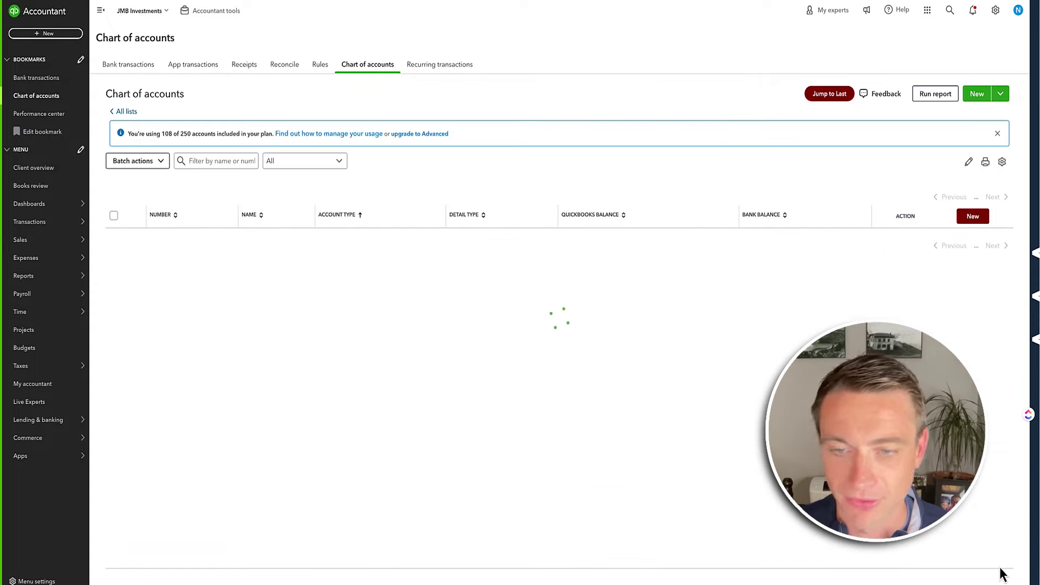
pyautogui.scroll(5, 437, 391)
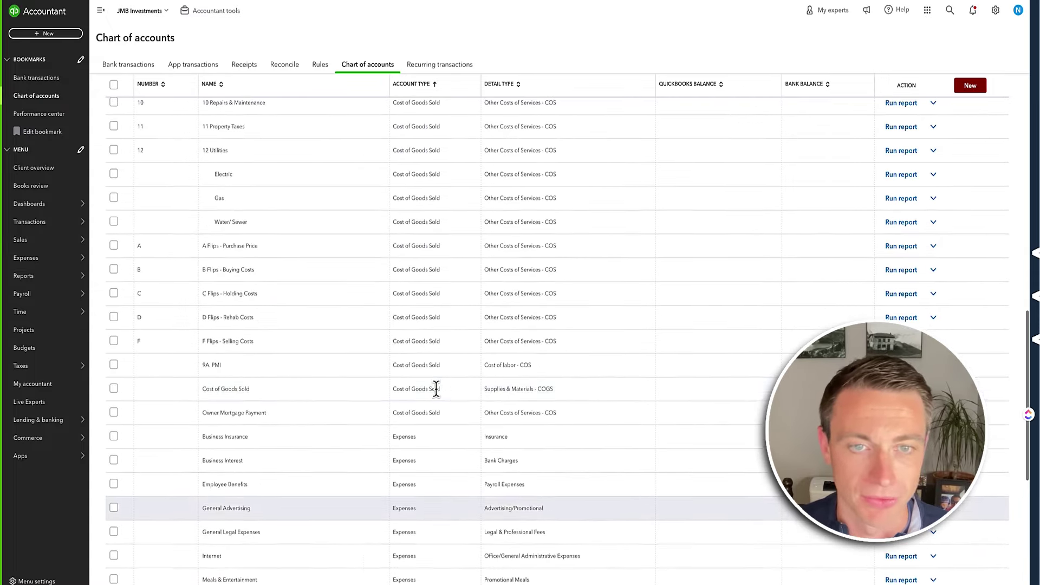
pyautogui.scroll(4, 329, 367)
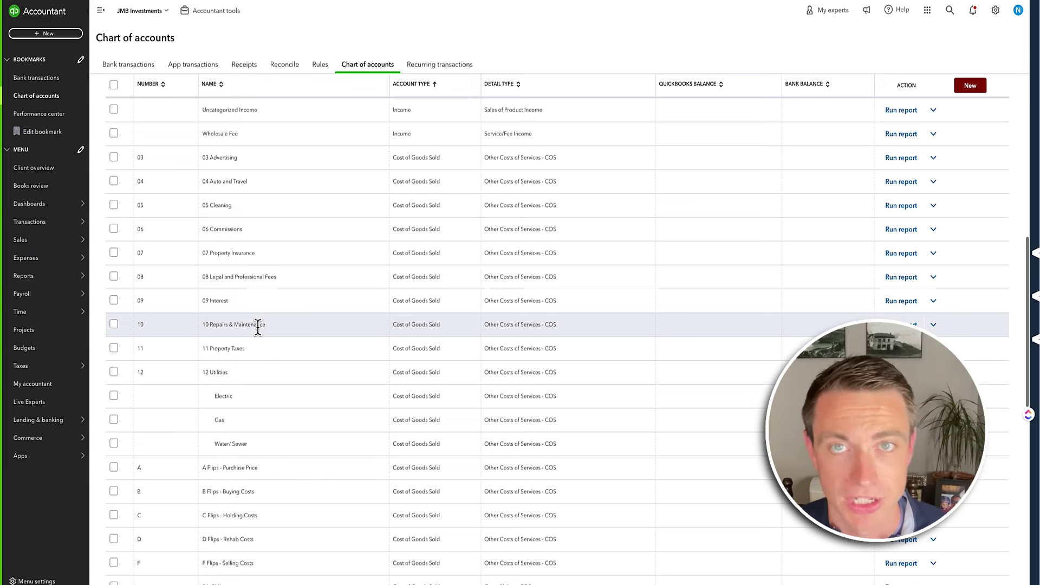
pyautogui.scroll(-2, 263, 347)
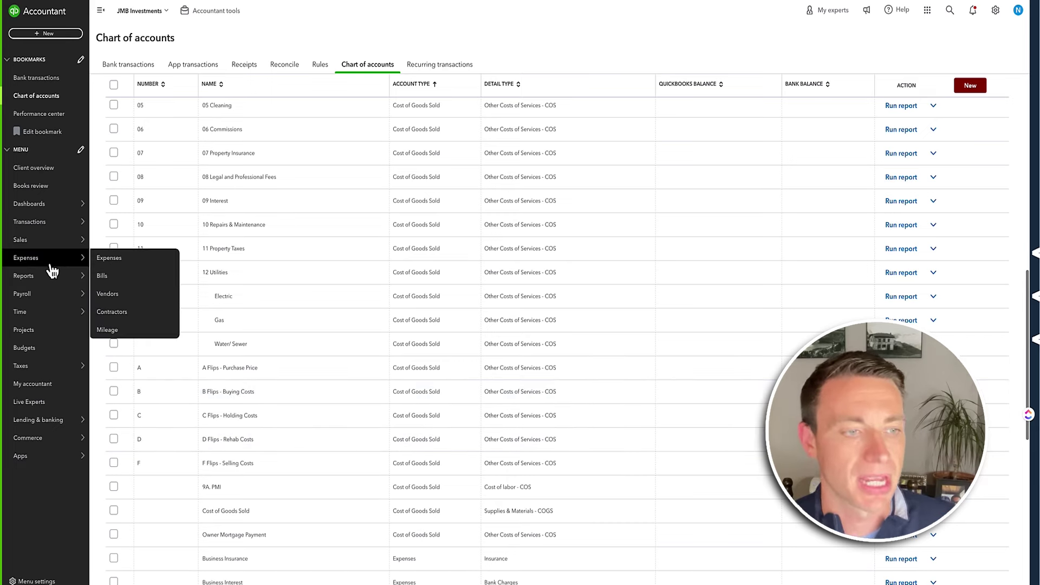
# - Open the custom report Balance Sheet - 2018 and view its fixed assets
pyautogui.moveTo(55, 276)
pyautogui.click(154, 281)
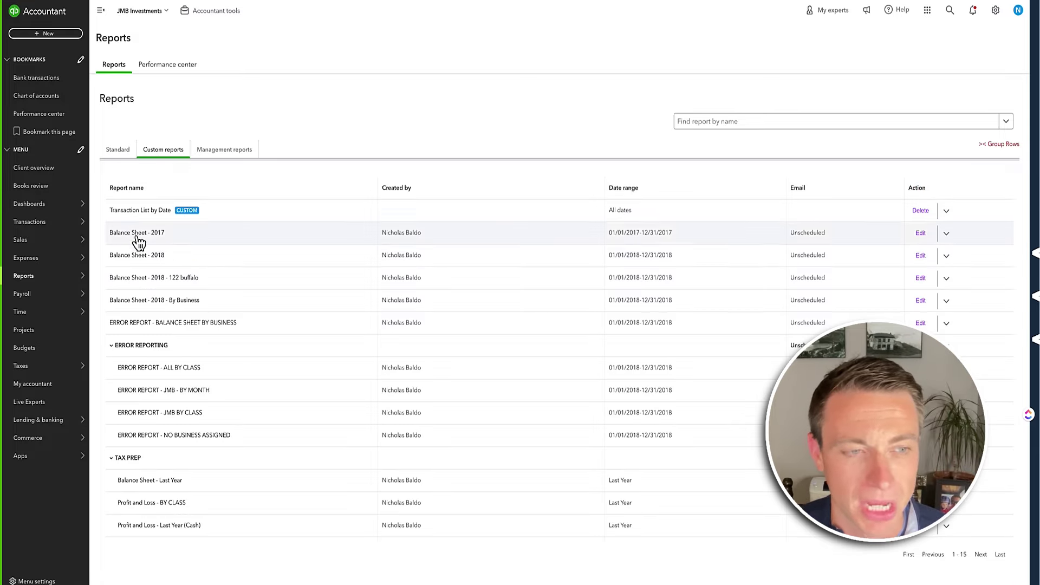
pyautogui.click(142, 254)
pyautogui.scroll(-2, 139, 255)
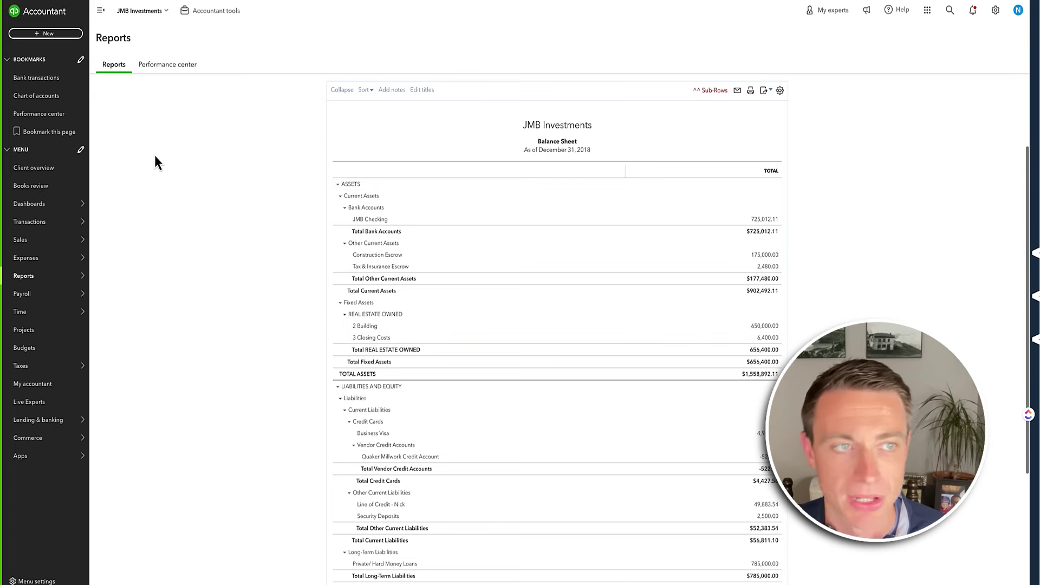
# - Start a new expense and set its payment date to 08/19/2018
pyautogui.click(61, 34)
pyautogui.click(94, 85)
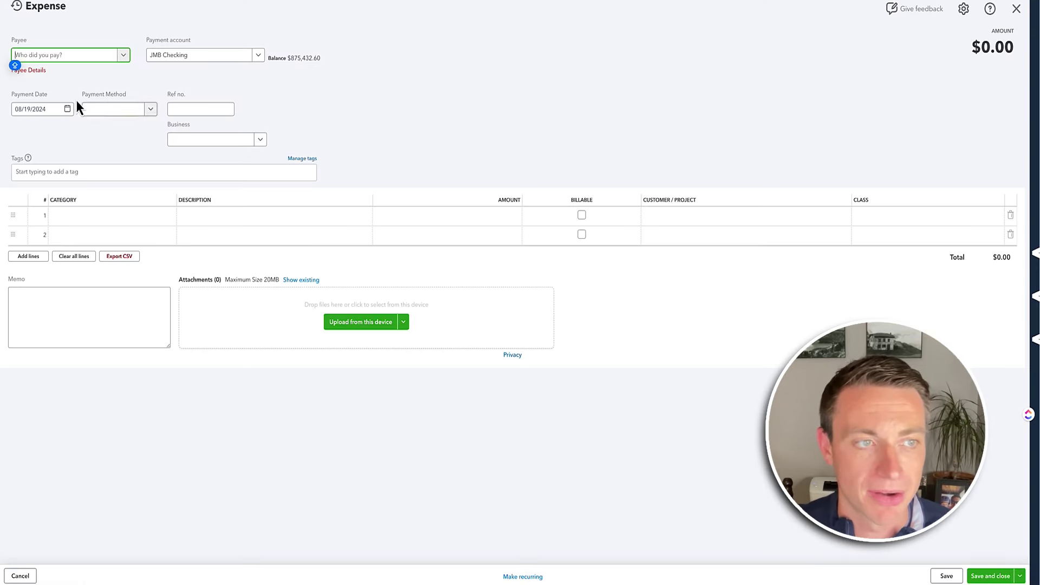
pyautogui.click(52, 110)
pyautogui.press('BackSpace')
pyautogui.press('BackSpace')
pyautogui.write('18')
pyautogui.press('Tab')
# - Fill the first expense line with category 4 CapEx, amount 20000 and description NEW ROOF
pyautogui.click(85, 219)
pyautogui.write('CAPEX')
pyautogui.click(66, 303)
pyautogui.click(448, 216)
pyautogui.write('20000')
pyautogui.click(275, 216)
pyautogui.write('NEW ROOF')
# - Assign the NEW ROOF line to class 122 Buffalo and save the expense
pyautogui.click(875, 217)
pyautogui.write('122')
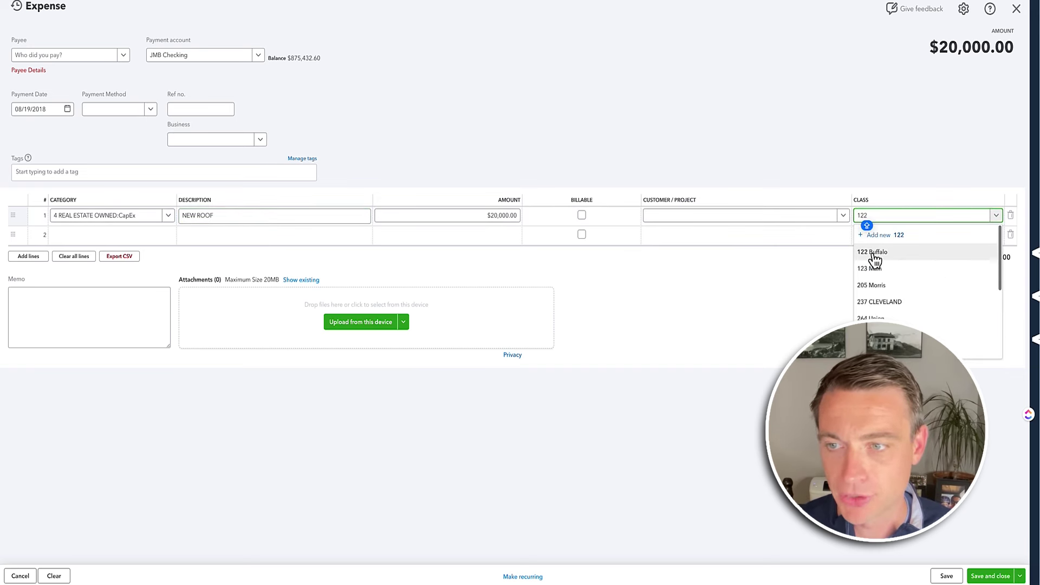
pyautogui.click(874, 253)
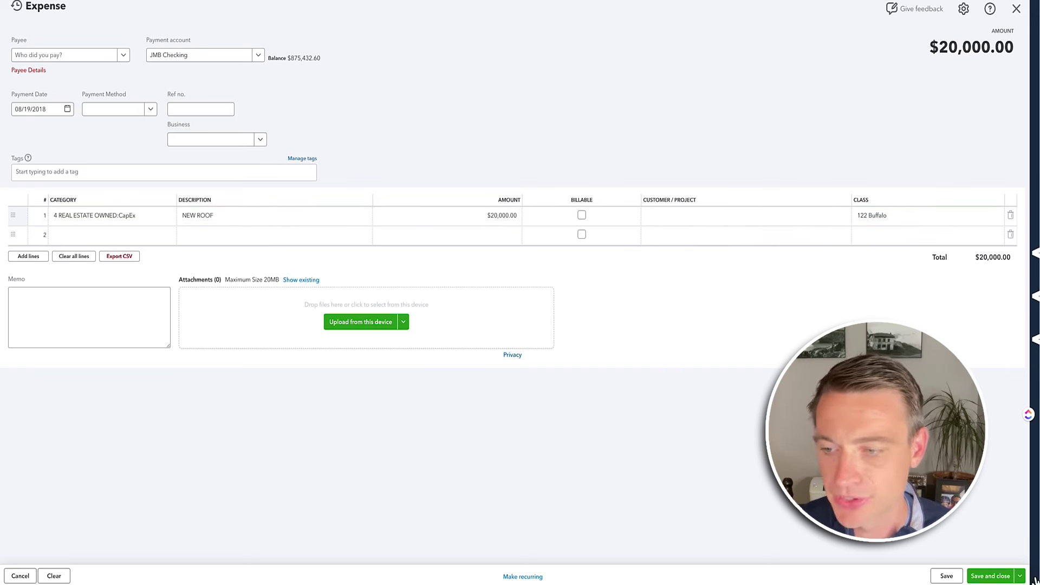
pyautogui.click(995, 576)
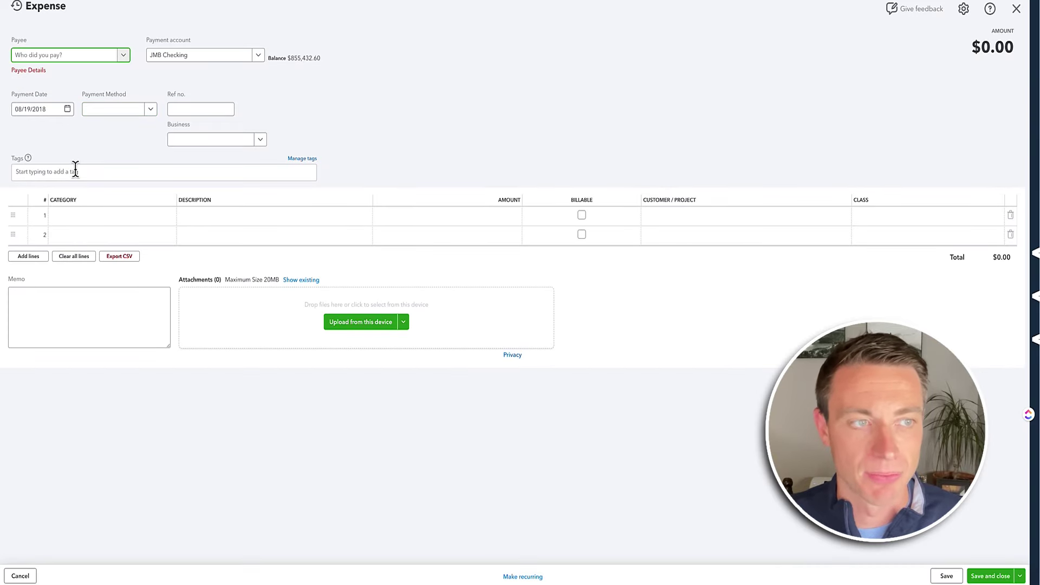
# - Fill the first line of another expense with category 10 Repairs & Maintenance, description REPLACE TOILET and amount 450
pyautogui.click(82, 218)
pyautogui.write('repair')
pyautogui.click(79, 249)
pyautogui.click(215, 216)
pyautogui.write('REPLACE TOILET')
pyautogui.press('Tab')
pyautogui.write('450')
pyautogui.press('Tab')
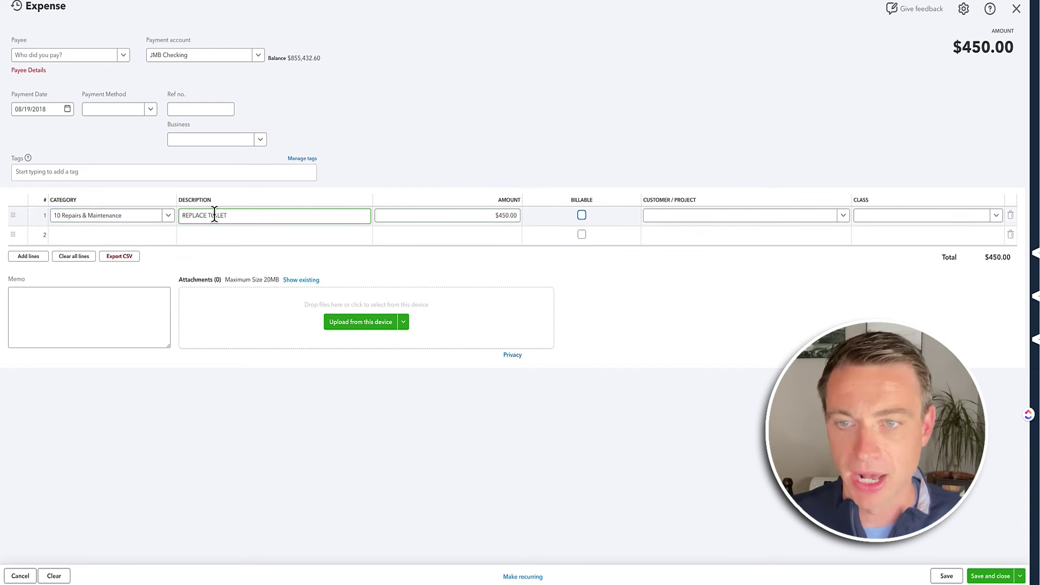
pyautogui.press('Tab')
# - Assign the REPLACE TOILET line to class 122 Buffalo, then save and close the expense
pyautogui.click(868, 216)
pyautogui.write('122')
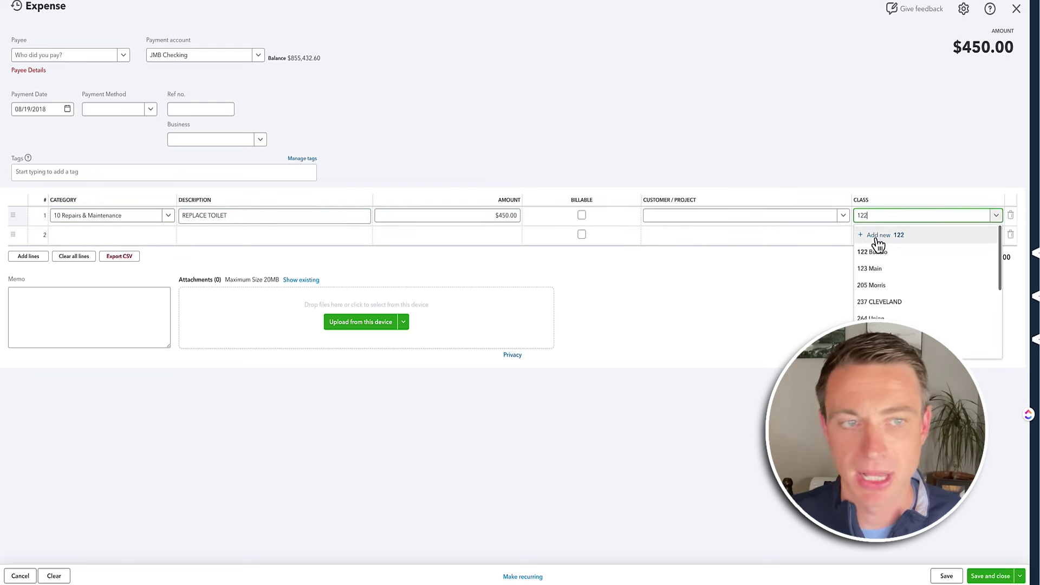
pyautogui.click(876, 253)
pyautogui.click(991, 577)
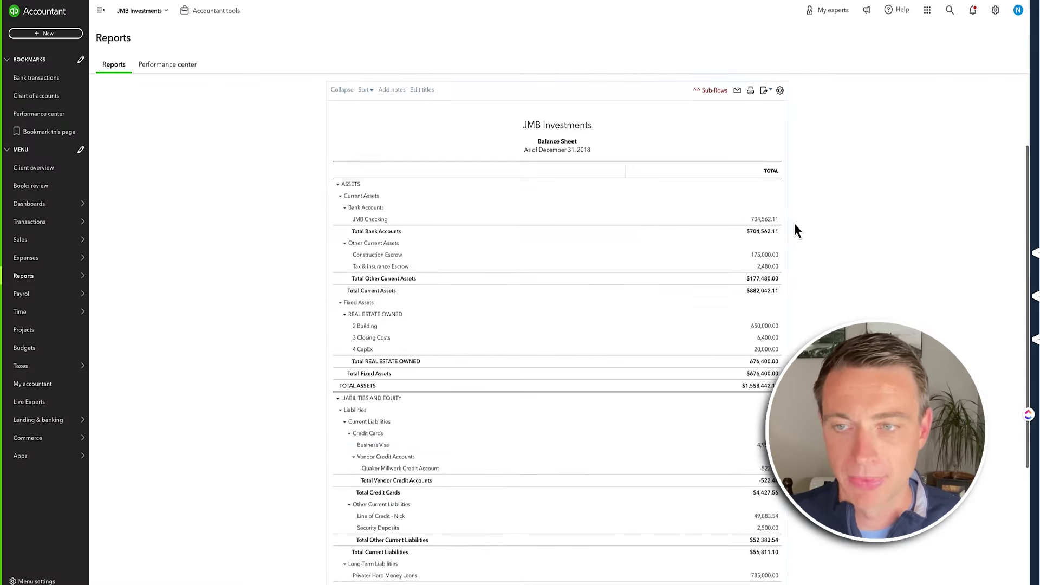
# - View the Profit and Loss report behind the balance sheet's Net Income and check its Repairs & Maintenance transactions
pyautogui.scroll(-4, 728, 386)
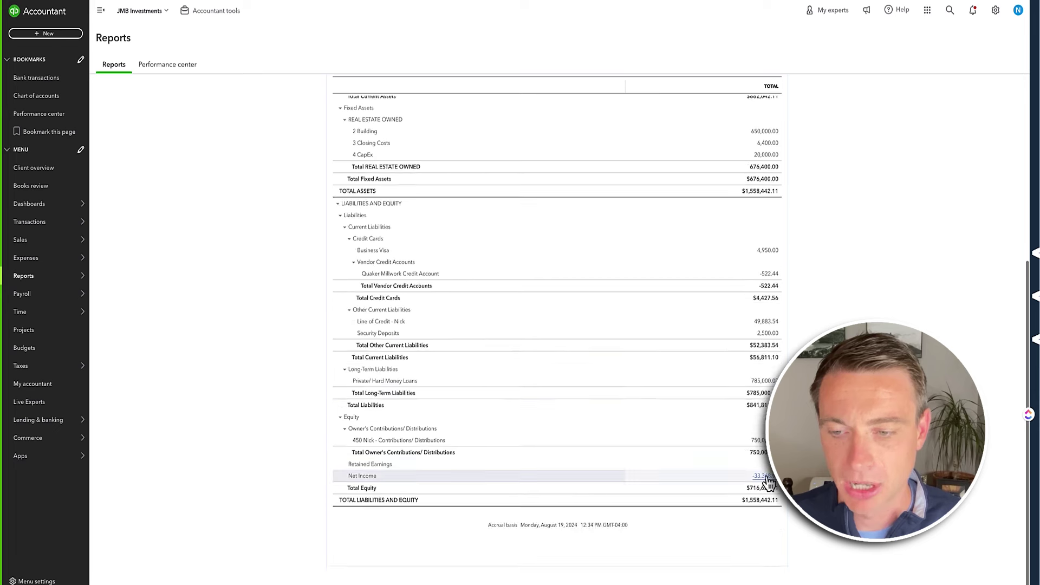
pyautogui.click(768, 477)
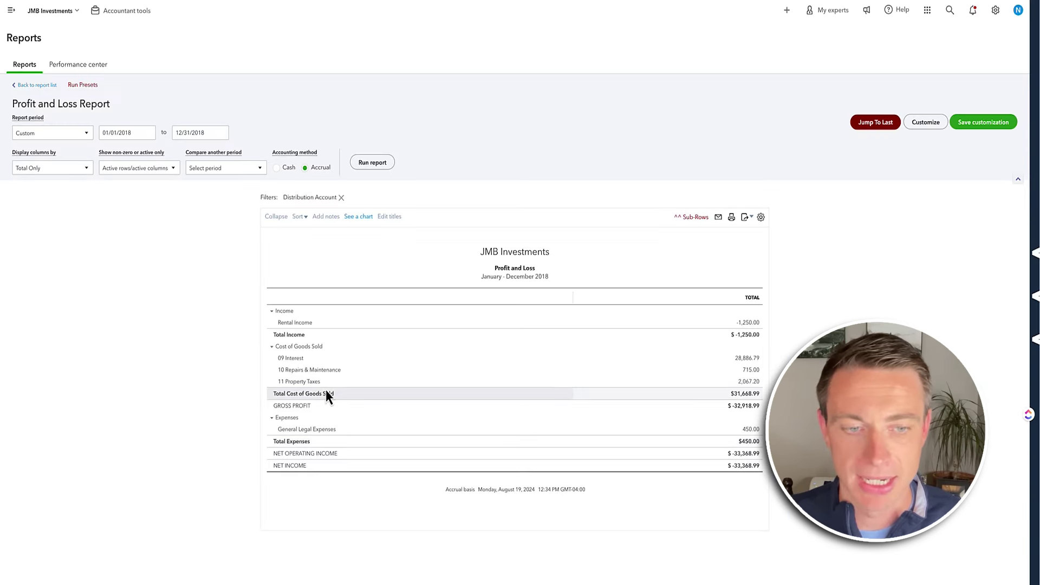
pyautogui.click(749, 380)
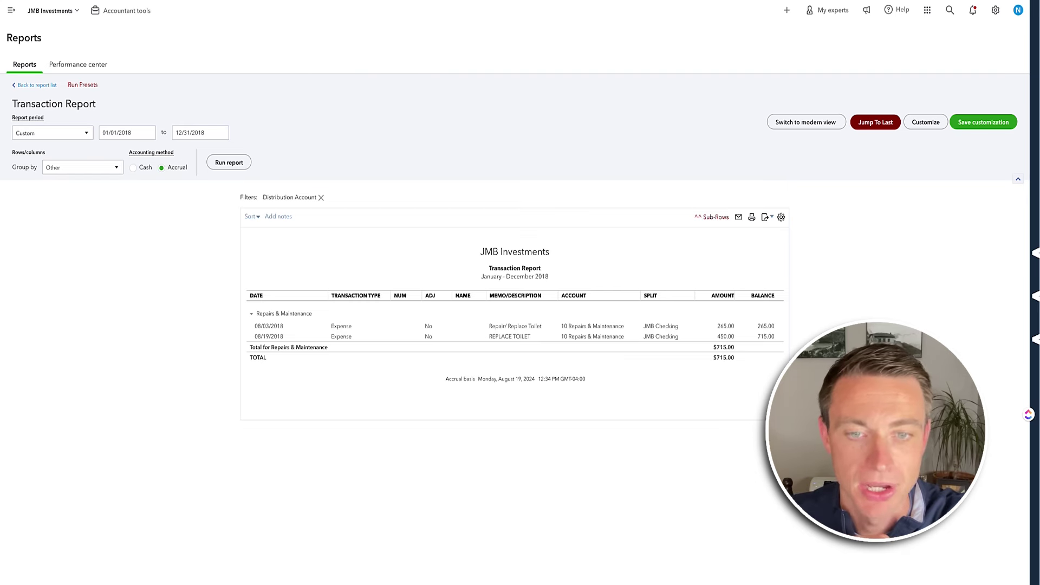
pyautogui.hotkey('alt', 'Left')
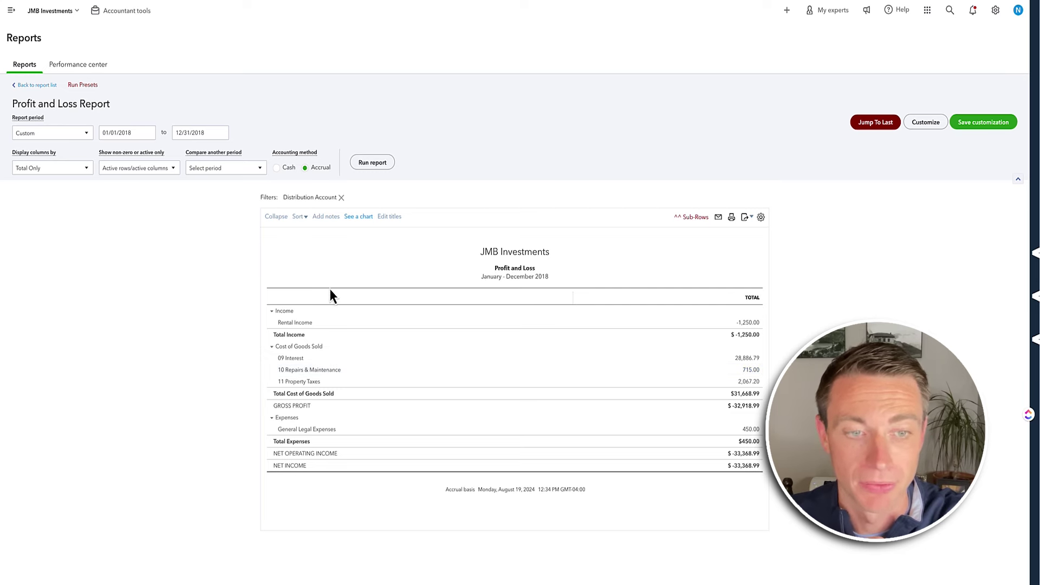
# - Reopen the custom report Balance Sheet - 2018 and view the transactions behind 4 CapEx
pyautogui.click(23, 87)
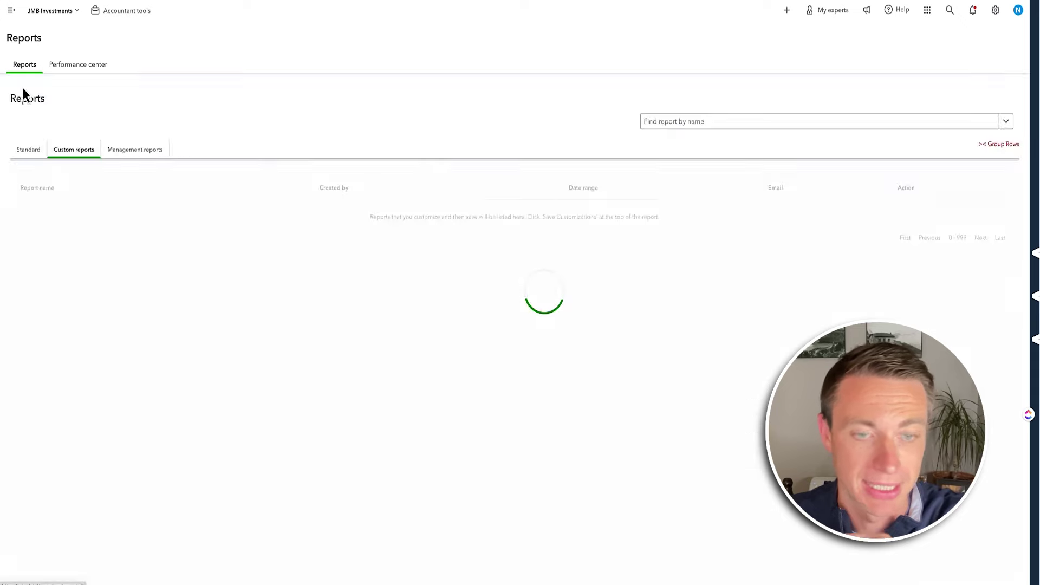
pyautogui.click(56, 257)
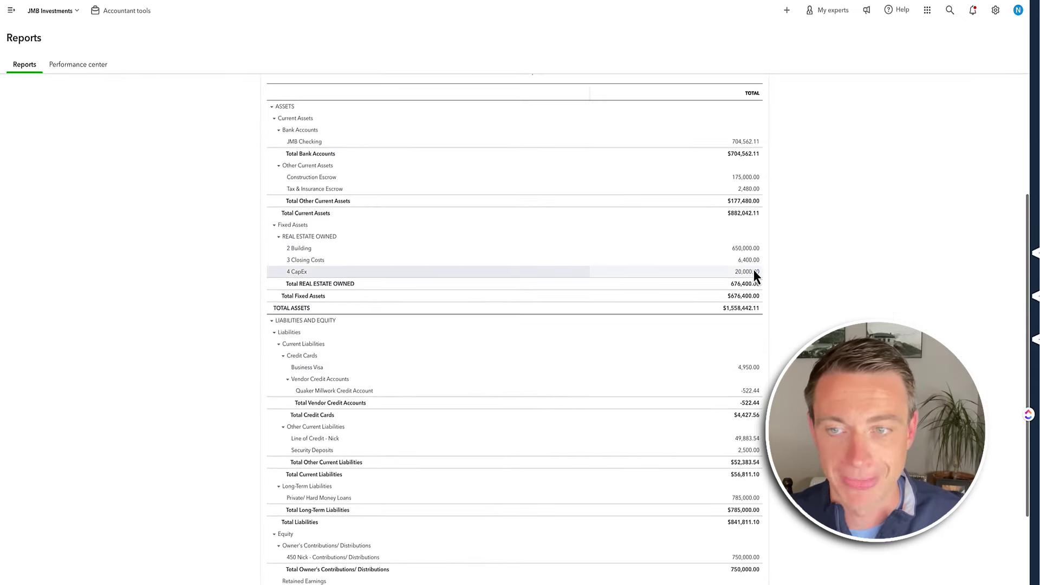
pyautogui.click(751, 276)
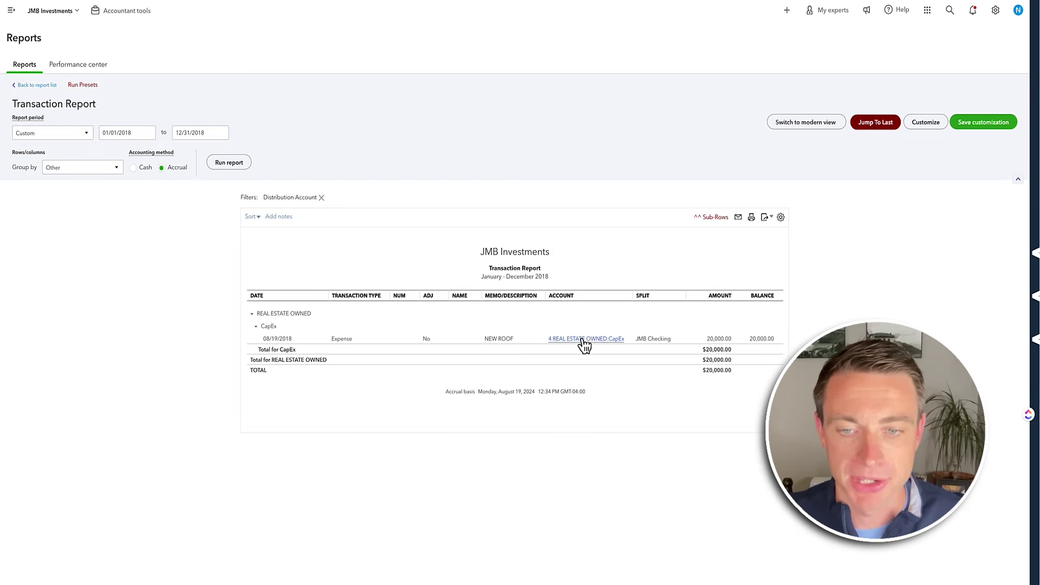
# - Recategorize the NEW ROOF expense line as D Flips - Rehab Costs, then save and close the expense
pyautogui.click(583, 341)
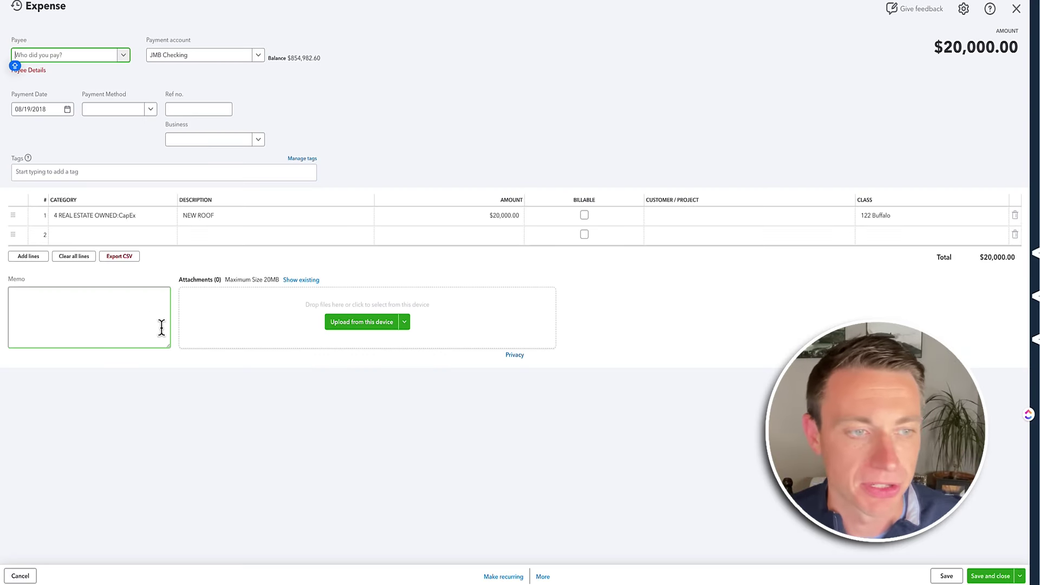
pyautogui.click(147, 217)
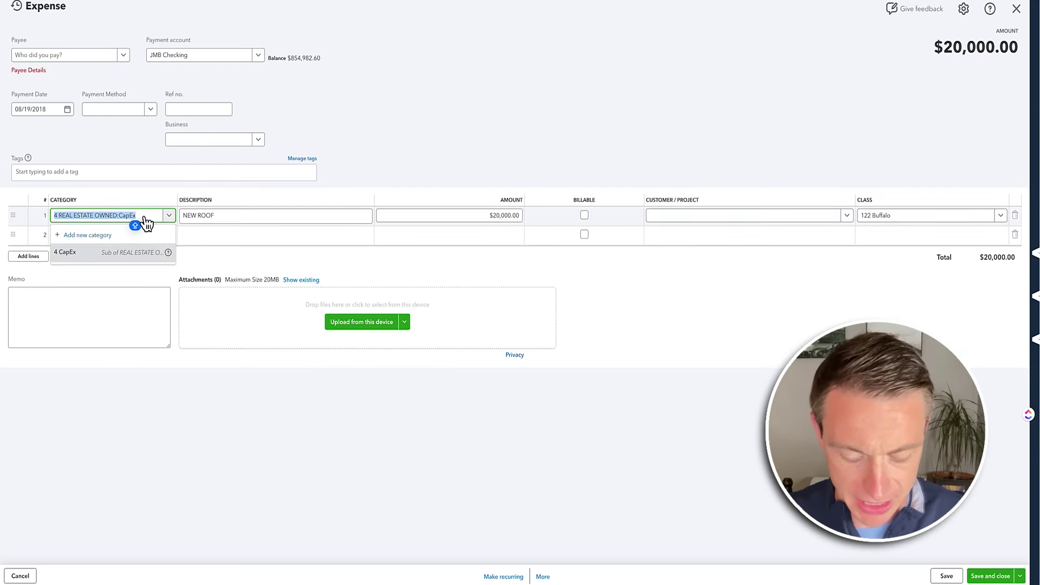
pyautogui.write('REHAB')
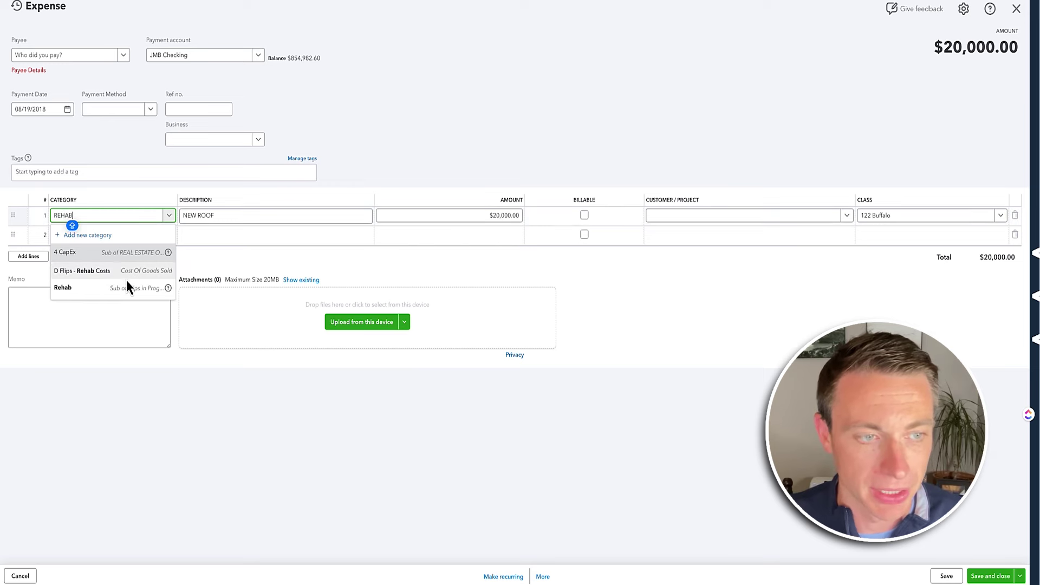
pyautogui.click(126, 280)
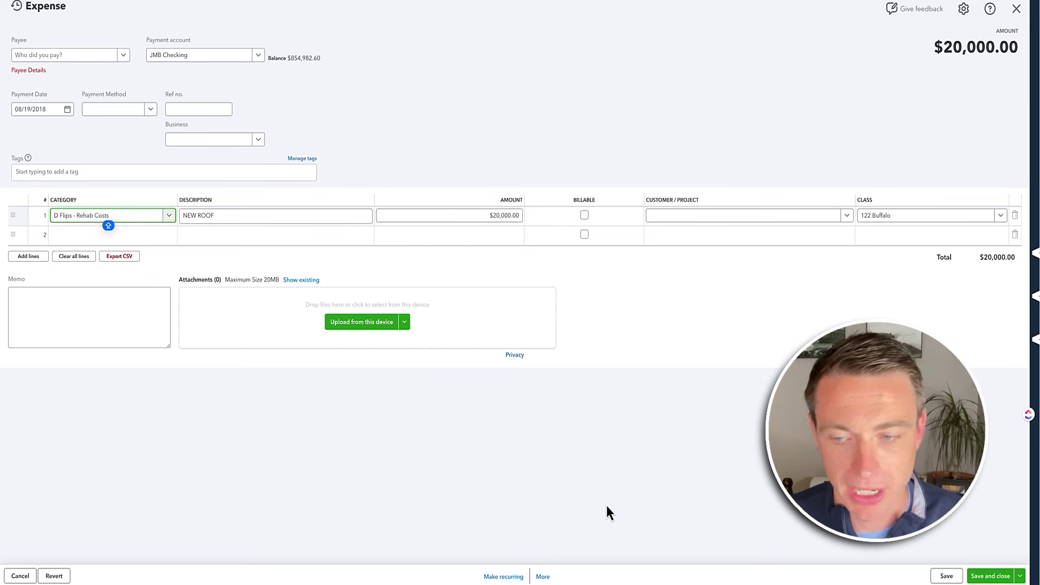
pyautogui.click(679, 520)
pyautogui.click(1017, 578)
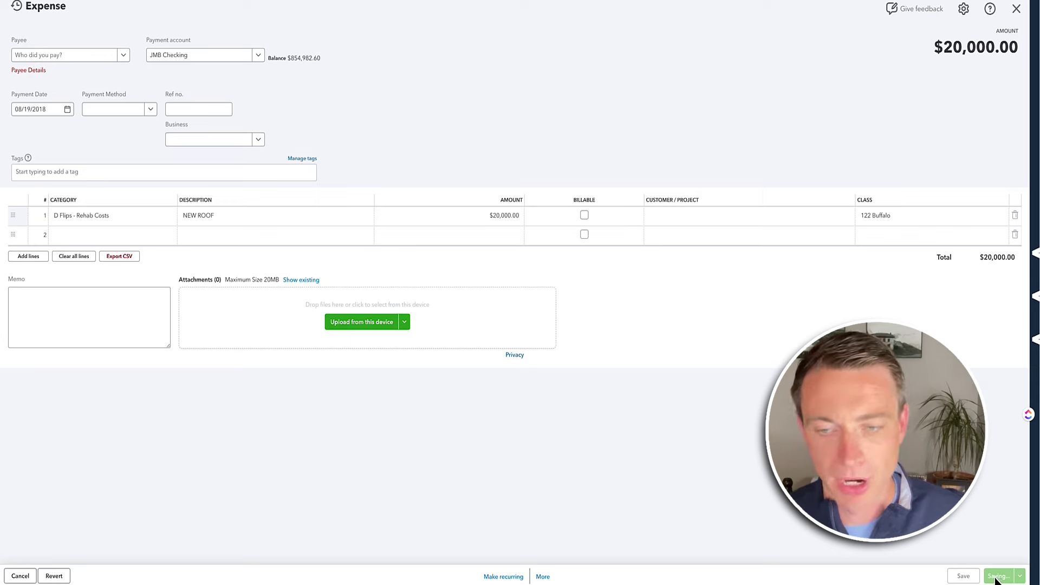
pyautogui.click(1017, 10)
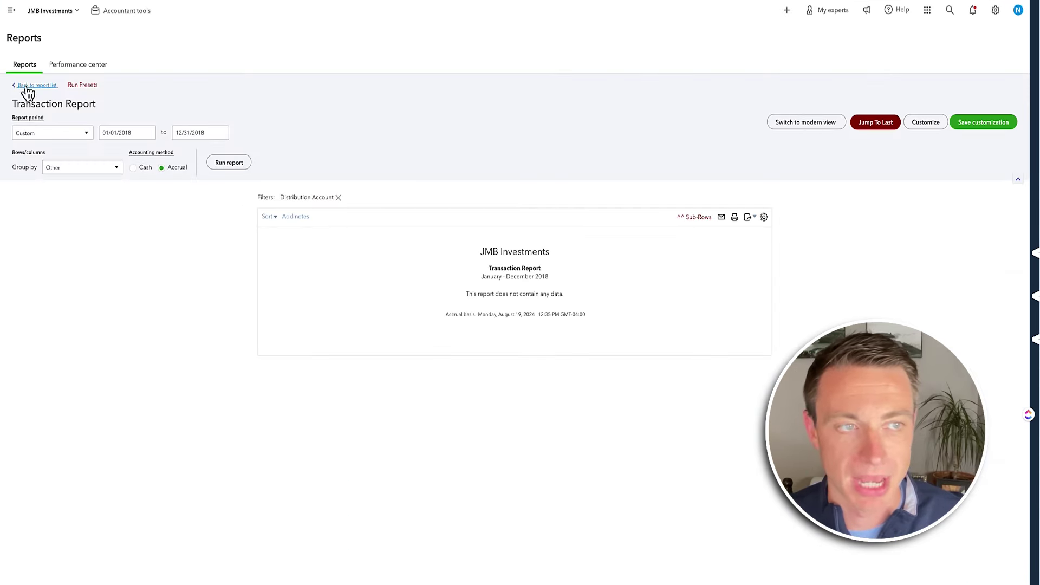
# - Reopen the custom report Balance Sheet - 2018, review assets and equity, and open the detail behind Net Income
pyautogui.click(28, 86)
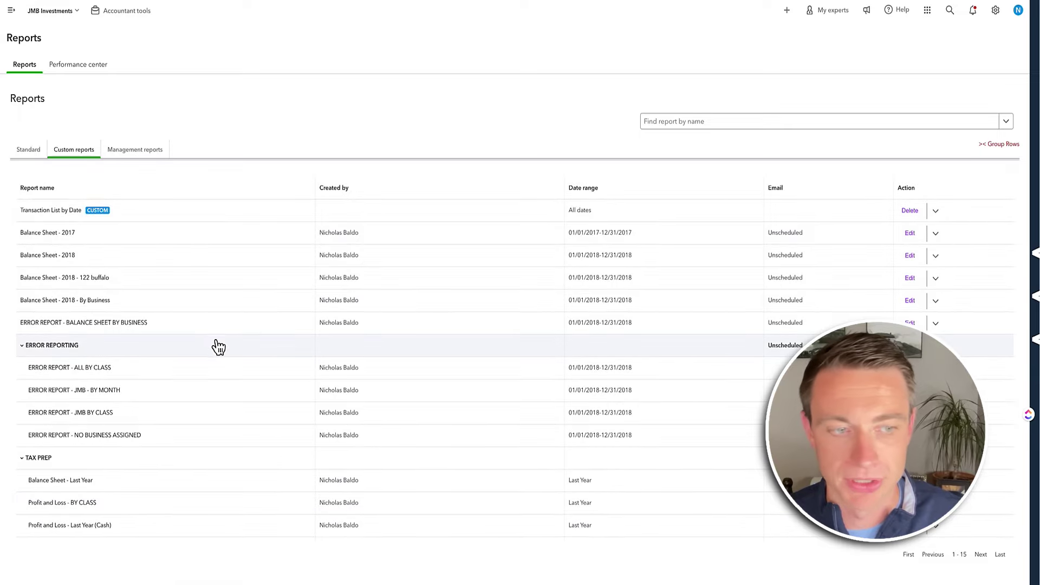
pyautogui.click(63, 257)
pyautogui.scroll(-5, 342, 376)
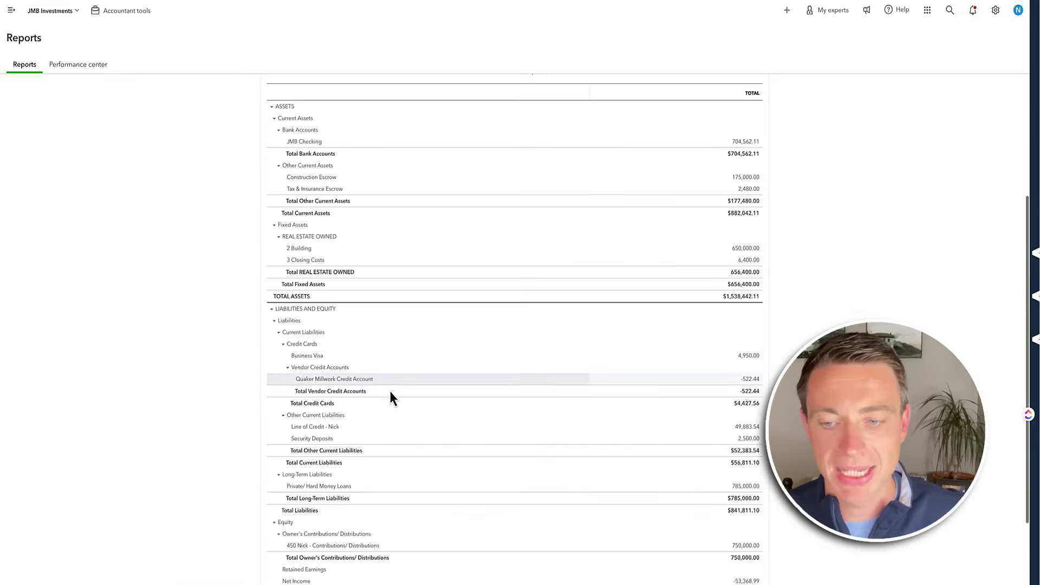
pyautogui.scroll(-2, 341, 376)
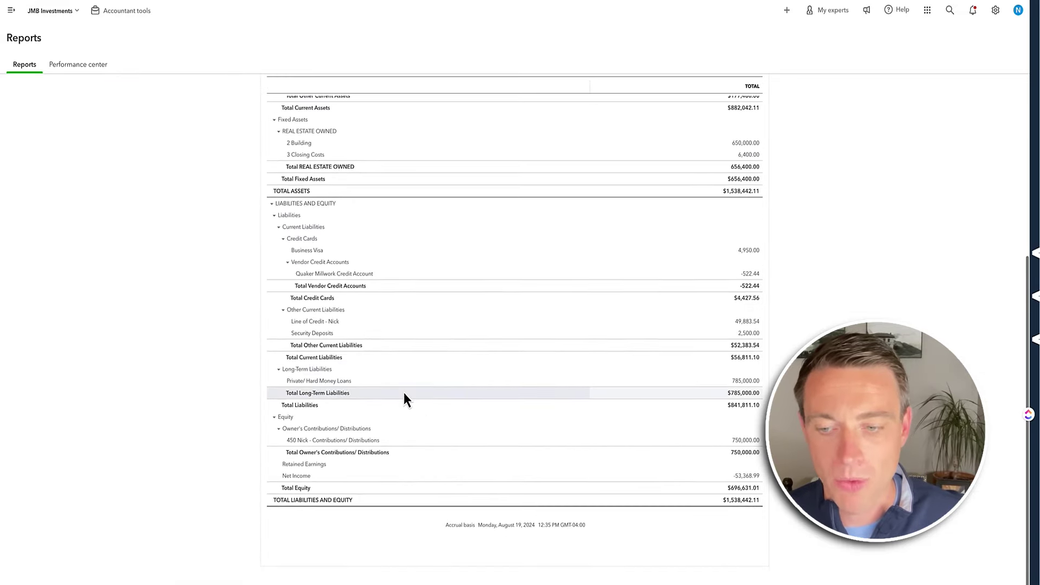
pyautogui.click(748, 477)
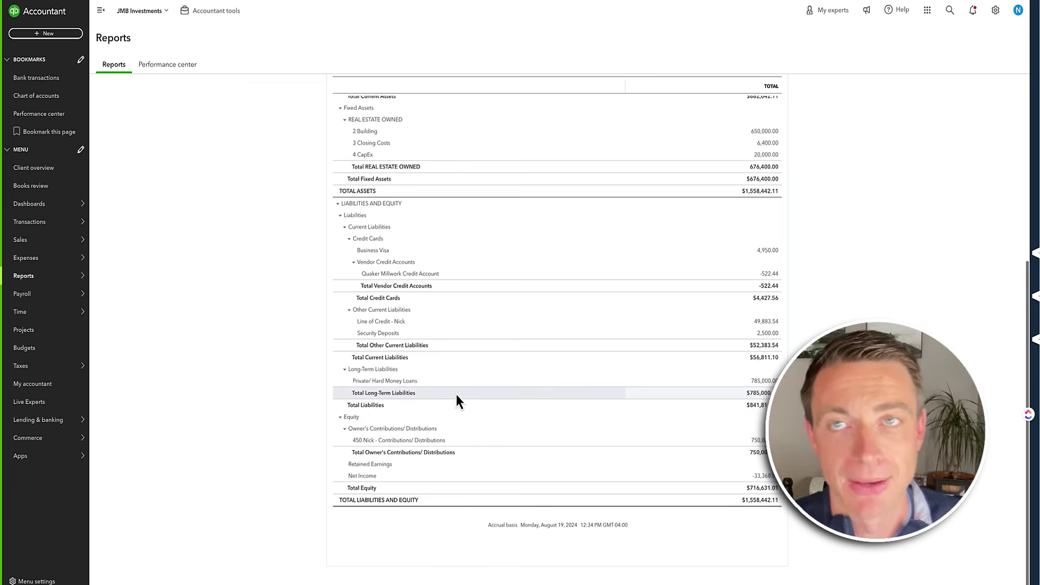
pyautogui.scroll(1, 453, 390)
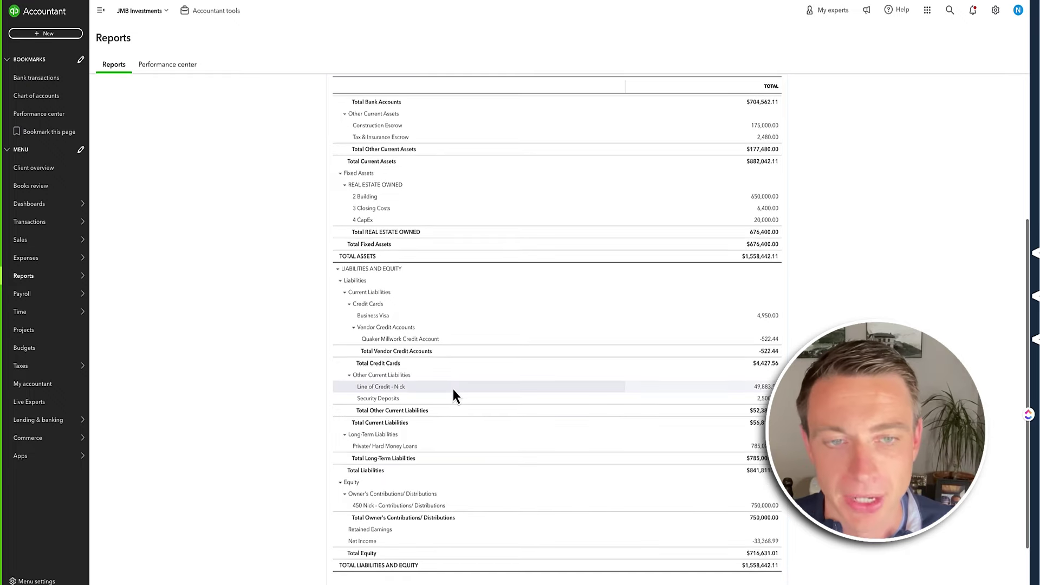
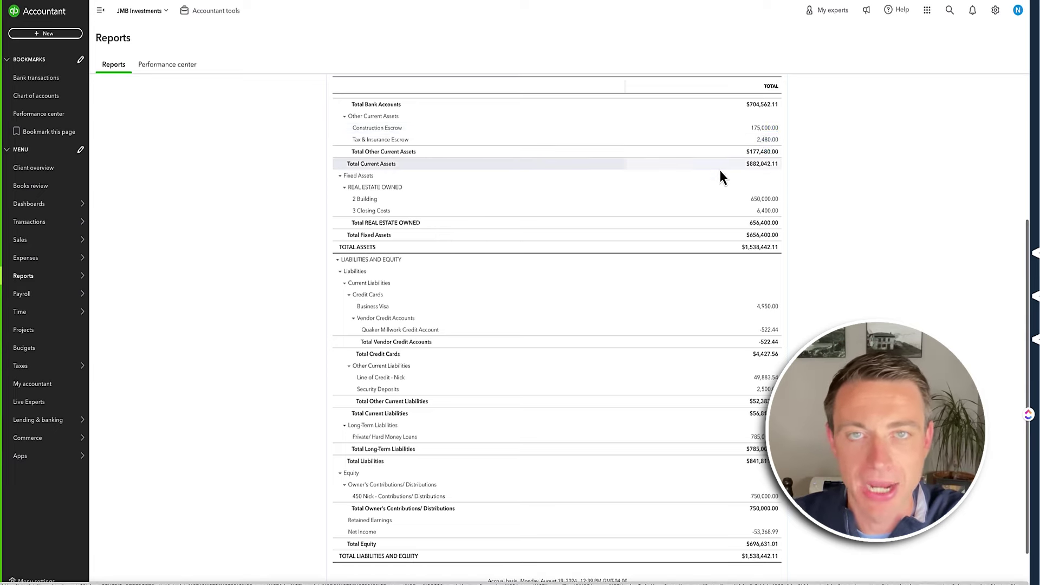
pyautogui.scroll(3, 707, 176)
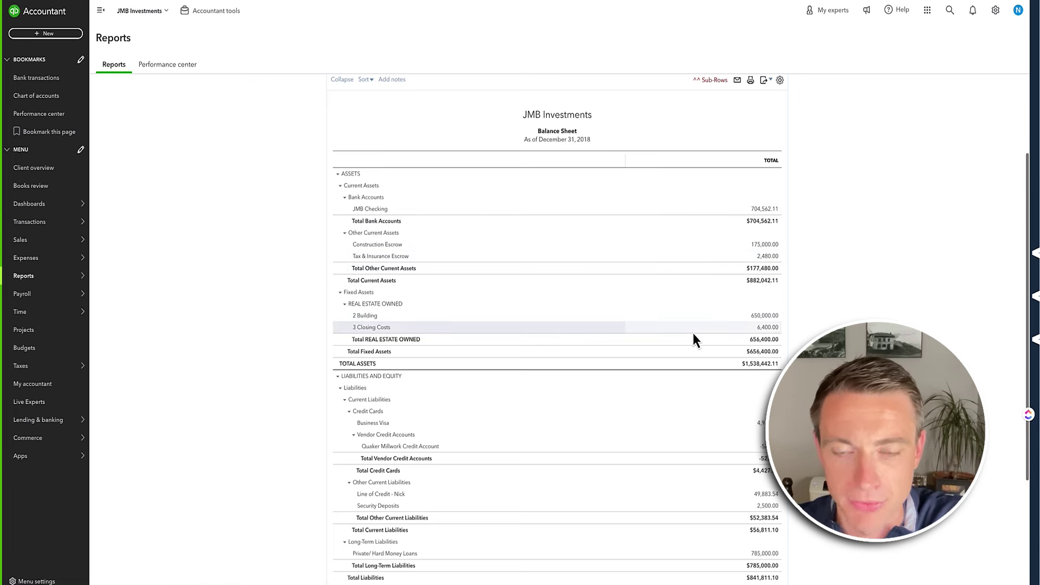
# - Record an expense from JMB Checking for item 2D. Framing & Subfloor at a rate of 35,000, then save and close it
pyautogui.click(65, 34)
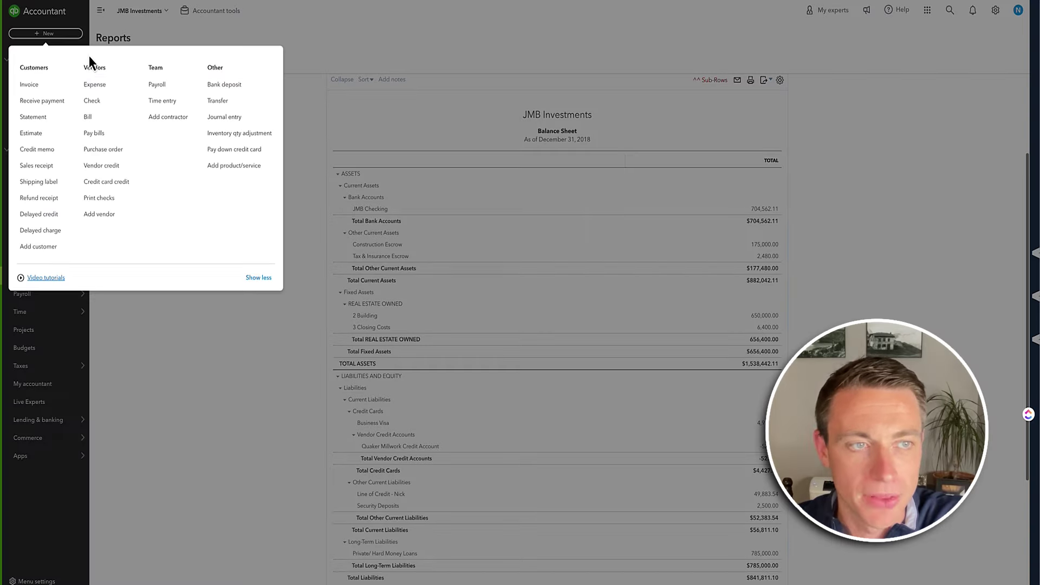
pyautogui.click(98, 90)
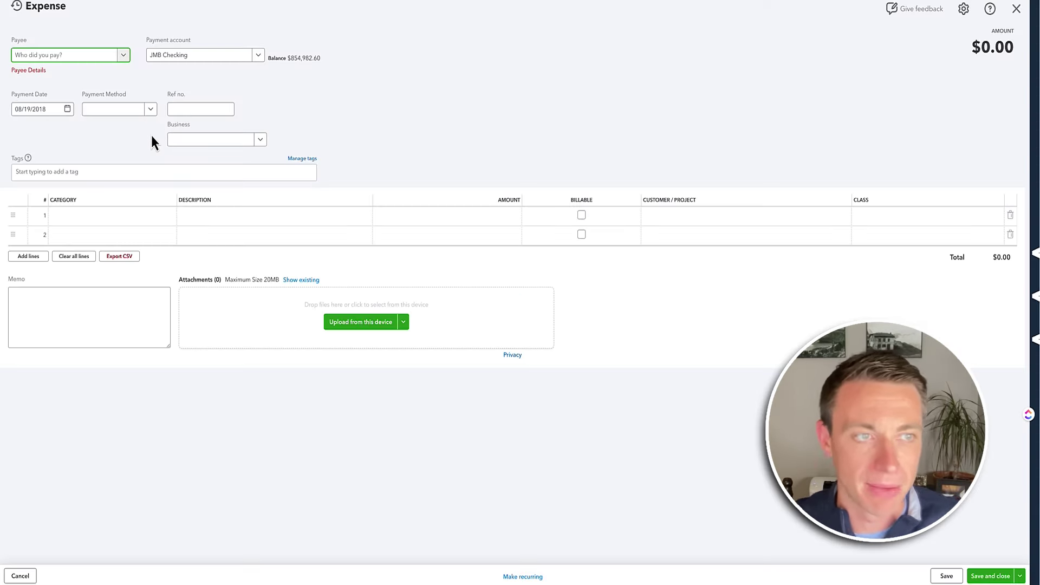
pyautogui.click(134, 352)
pyautogui.write('f')
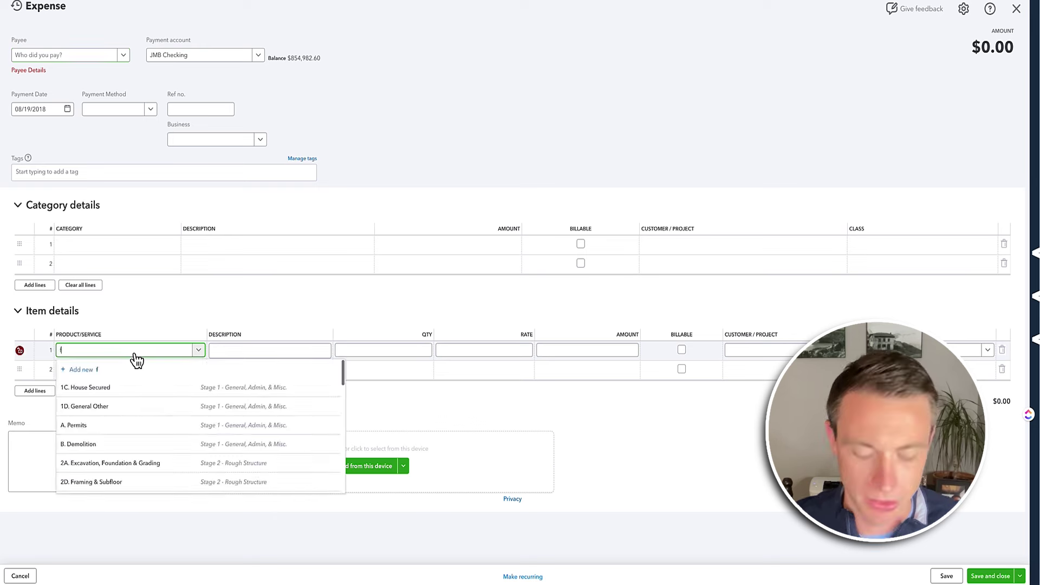
pyautogui.write('raming')
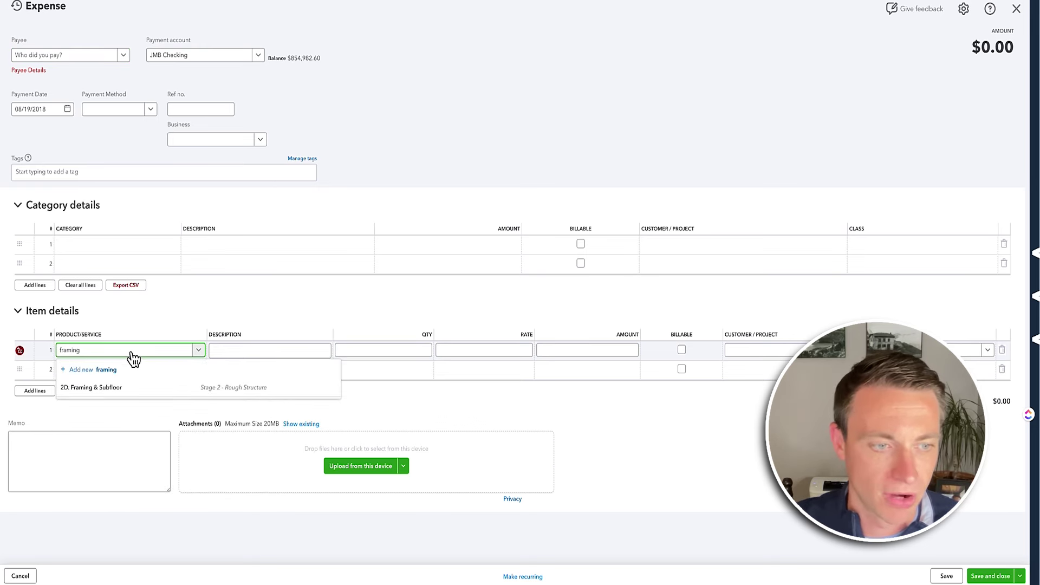
pyautogui.click(133, 389)
pyautogui.write('35,000')
pyautogui.press('Tab')
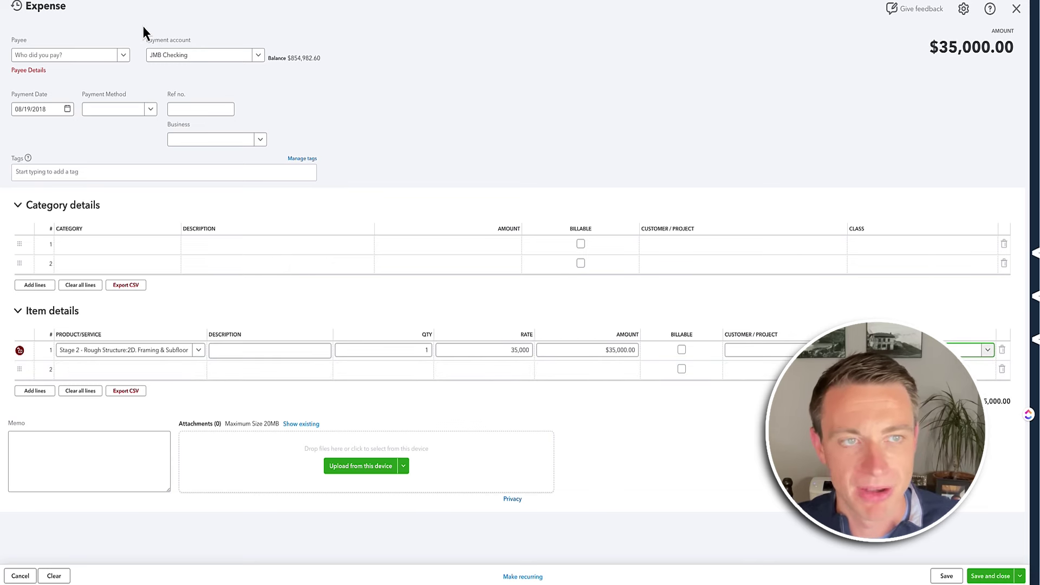
pyautogui.click(978, 576)
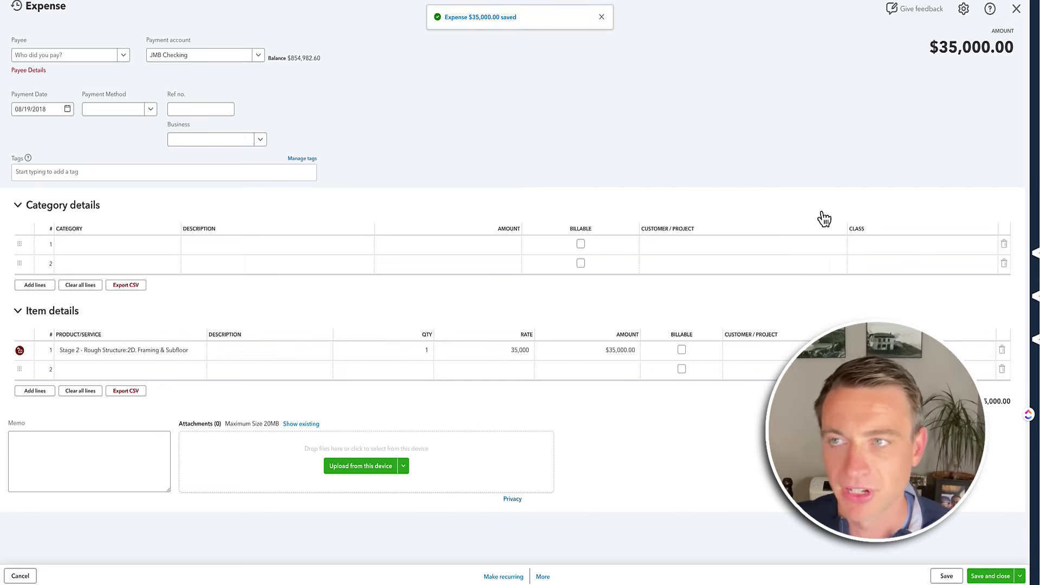
pyautogui.click(1017, 9)
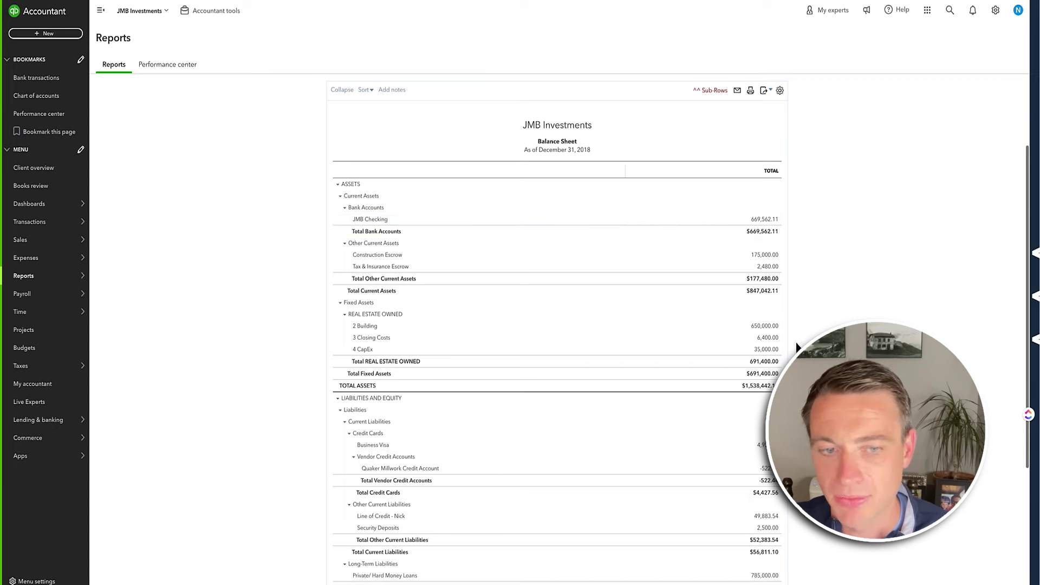
# - Start a bank deposit into JMB Checking with a line received from M&T Bank against the Construction Escrow account
pyautogui.click(49, 35)
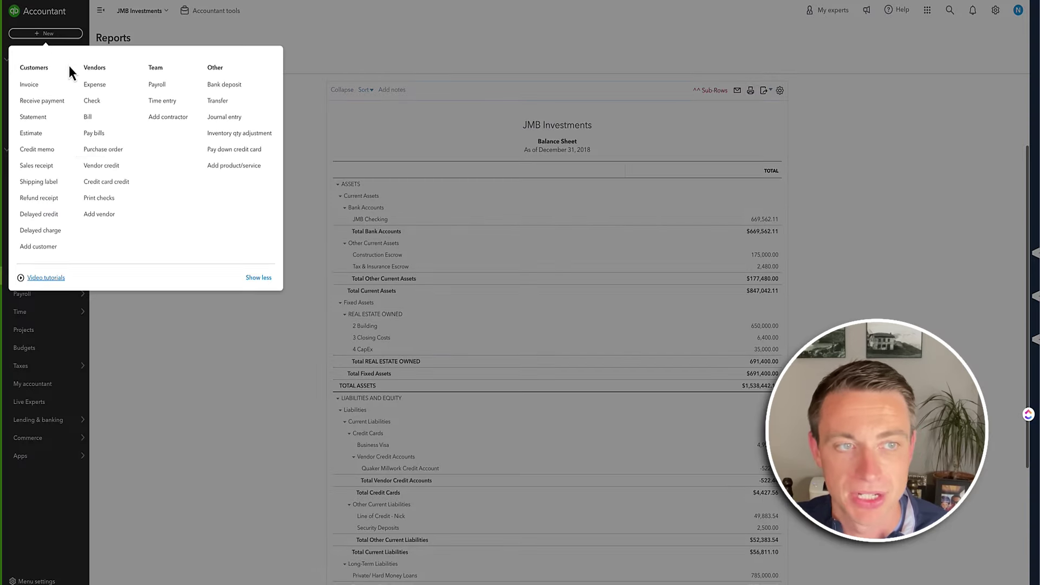
pyautogui.click(889, 256)
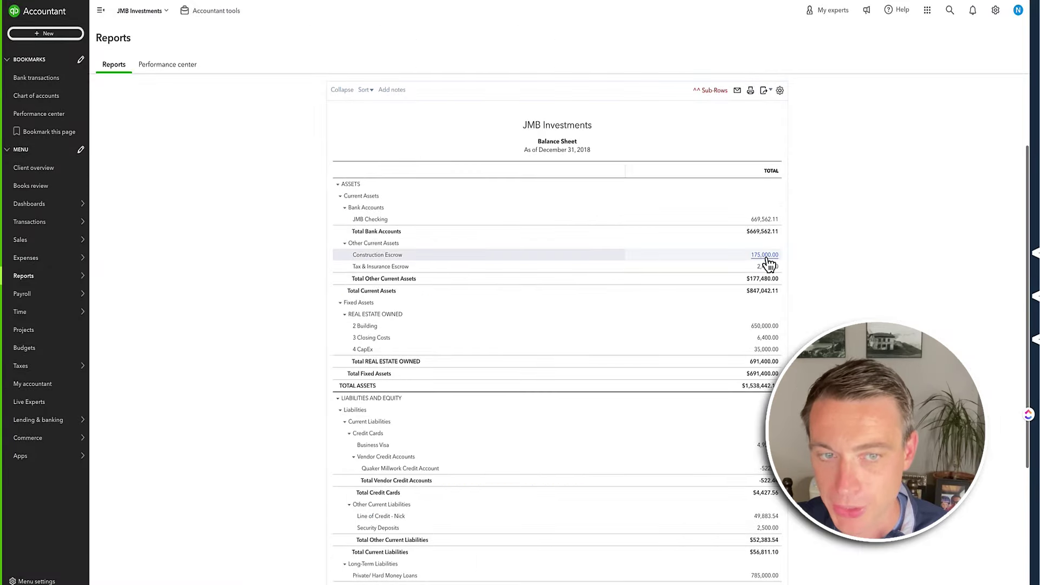
pyautogui.click(73, 37)
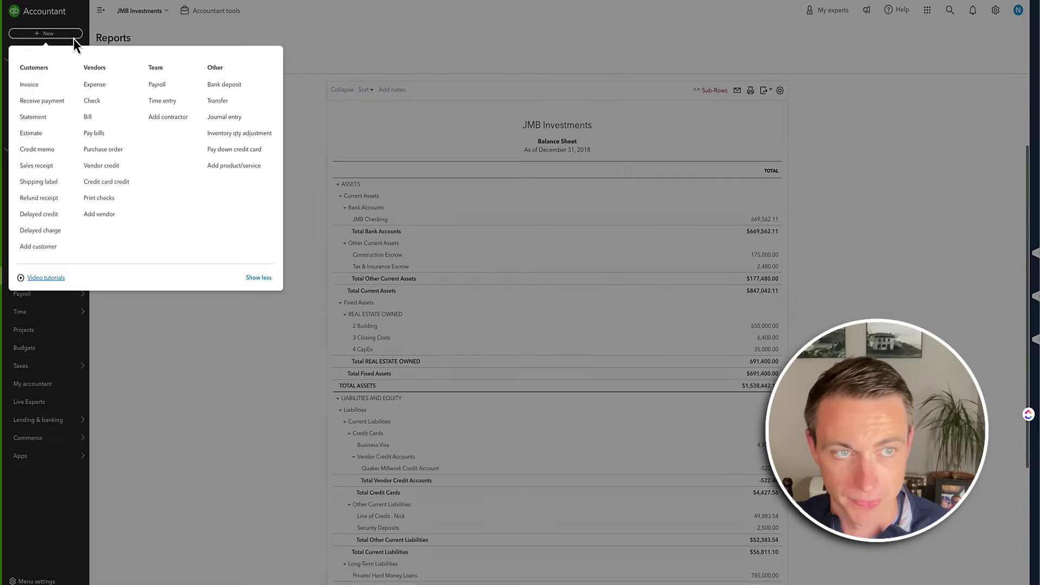
pyautogui.click(232, 88)
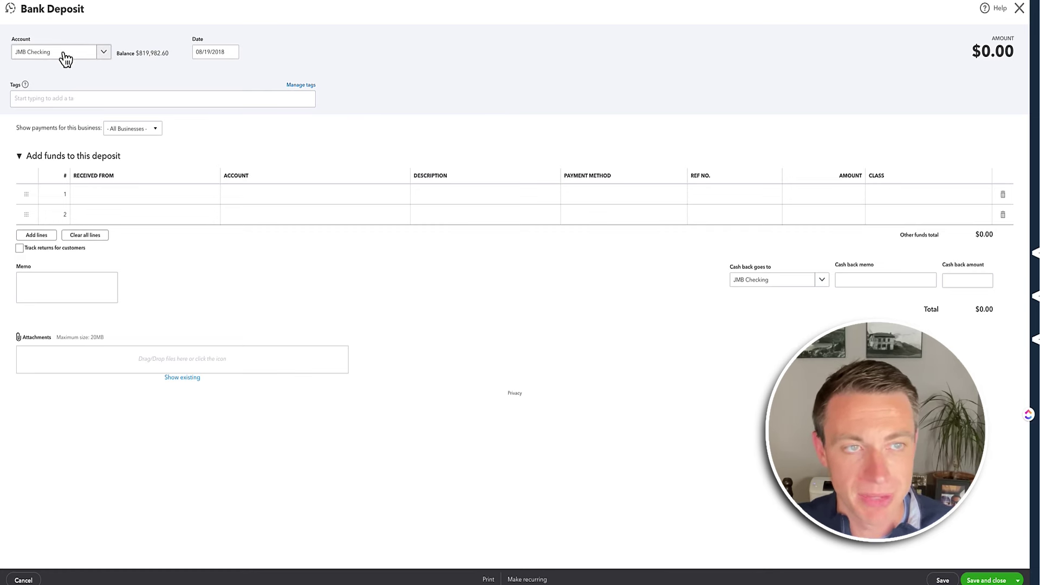
pyautogui.click(120, 200)
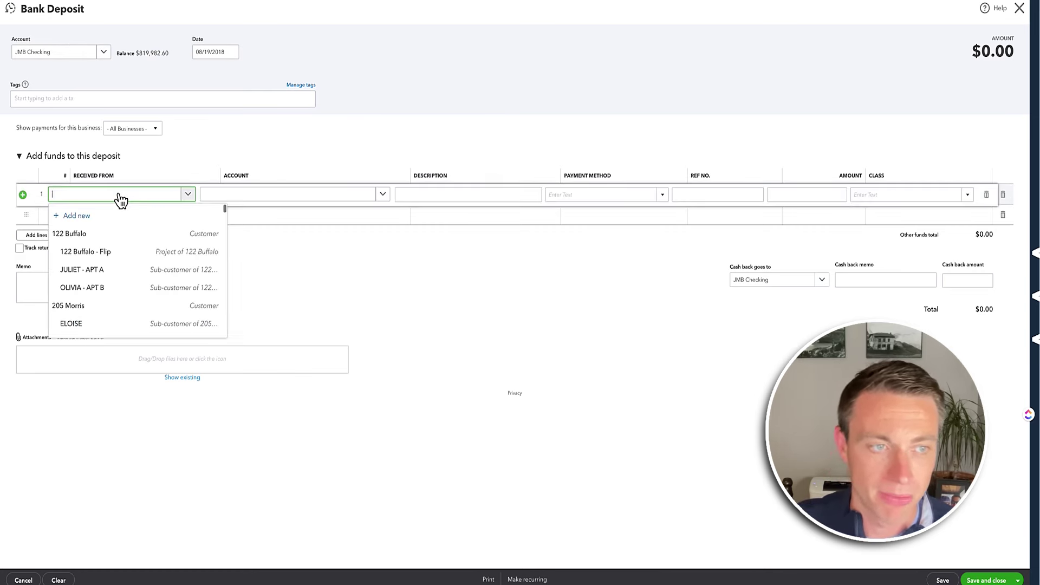
pyautogui.write('M&T')
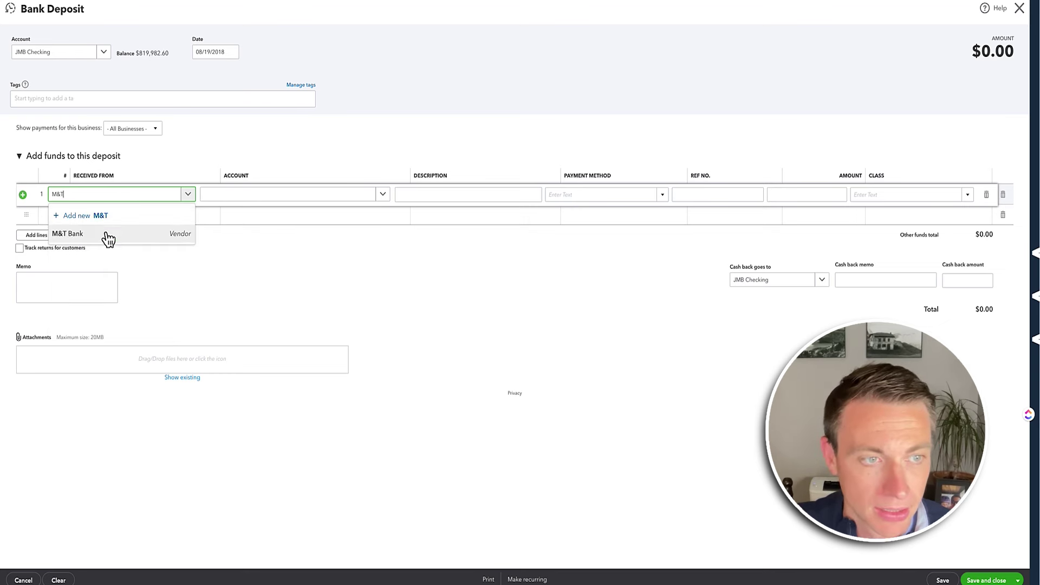
pyautogui.click(105, 234)
pyautogui.click(263, 199)
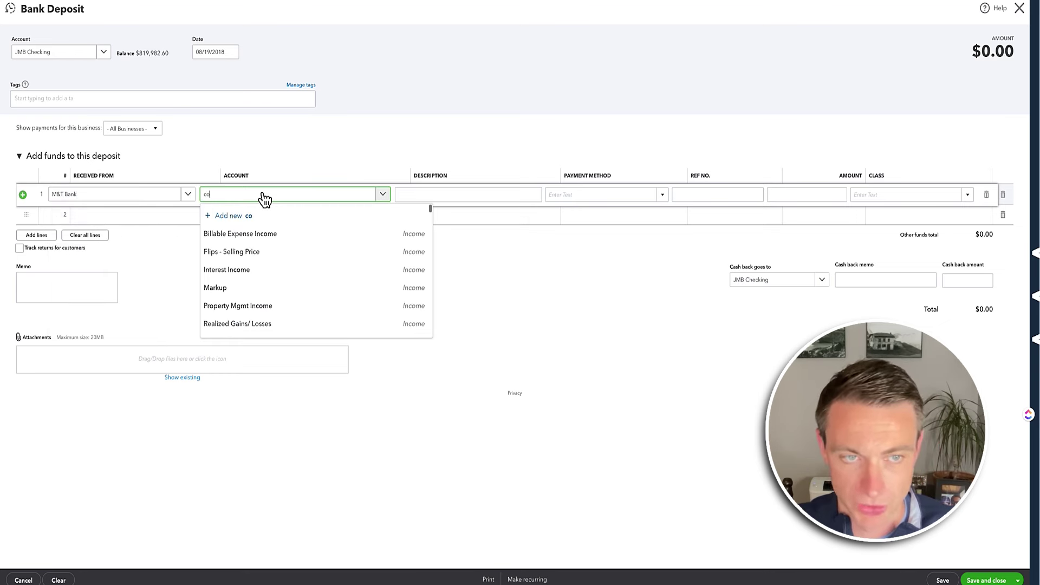
pyautogui.press('Tab')
# - Set the deposit line's amount to 35,000 and its class to 122 Buffalo, then save and close the deposit
pyautogui.press('Tab')
pyautogui.press('Tab')
pyautogui.press('Tab')
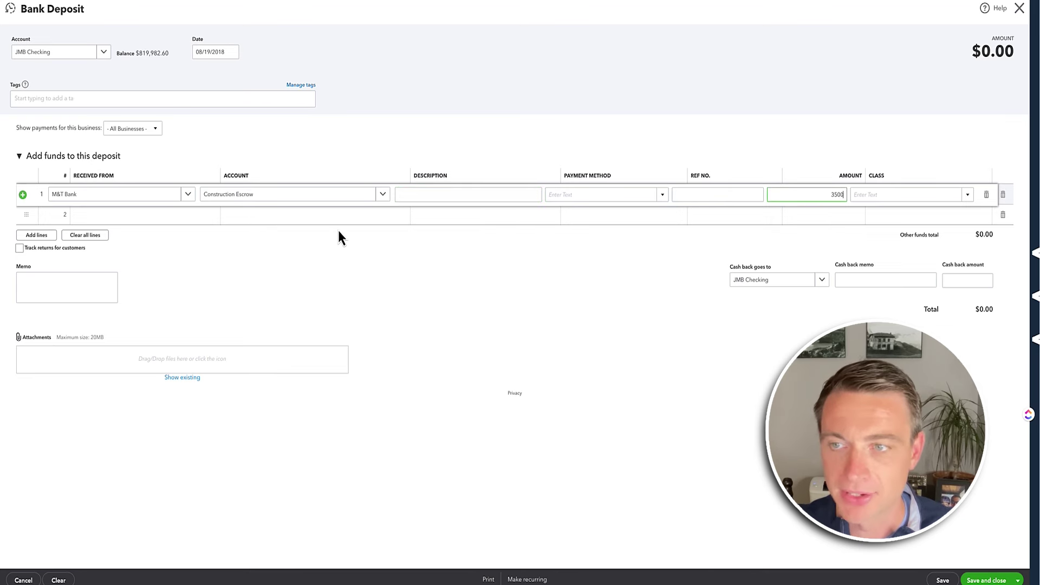
pyautogui.write('35000')
pyautogui.press('Tab')
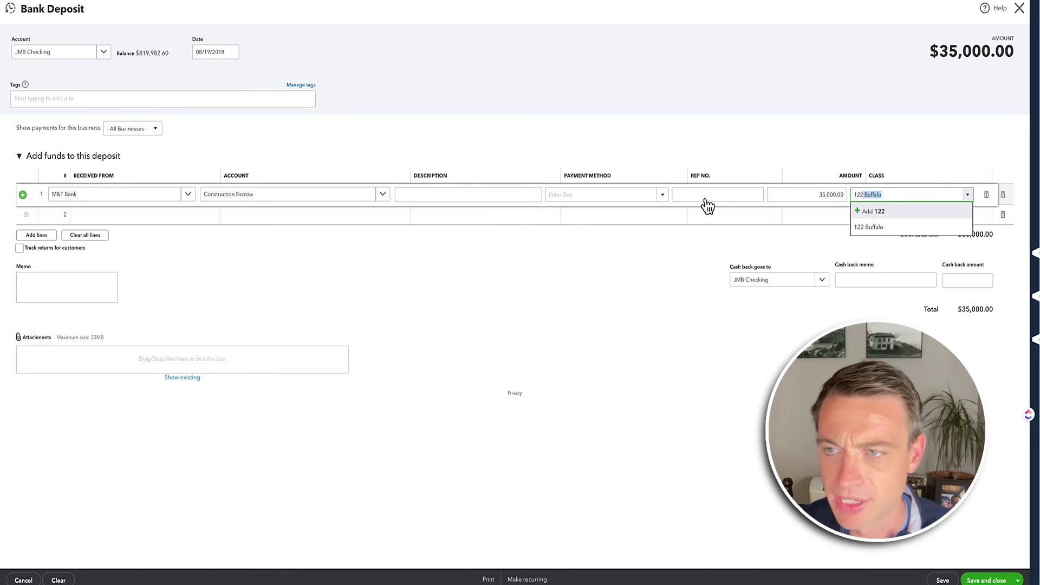
pyautogui.click(869, 232)
pyautogui.click(656, 316)
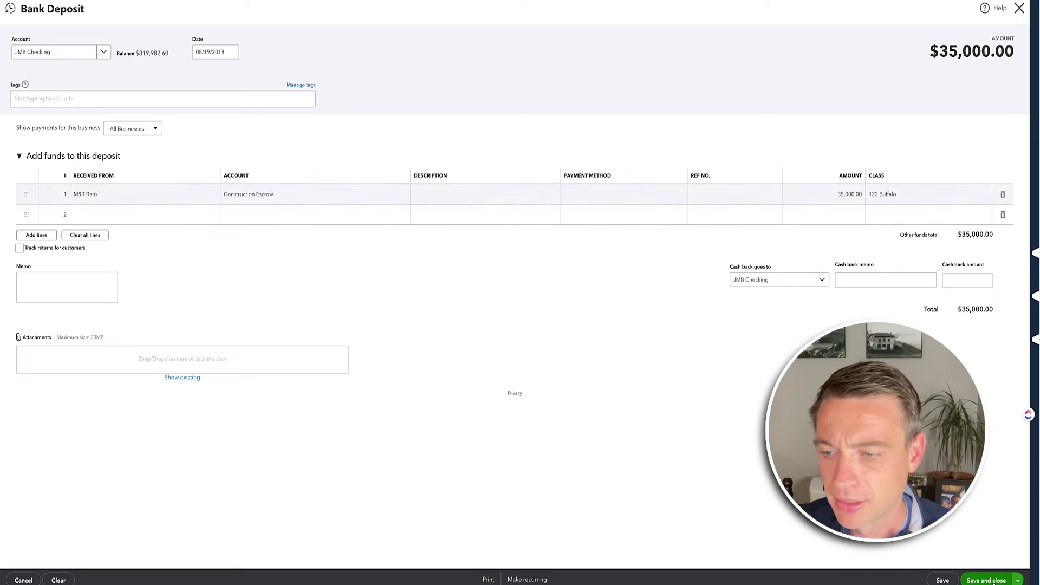
pyautogui.click(987, 581)
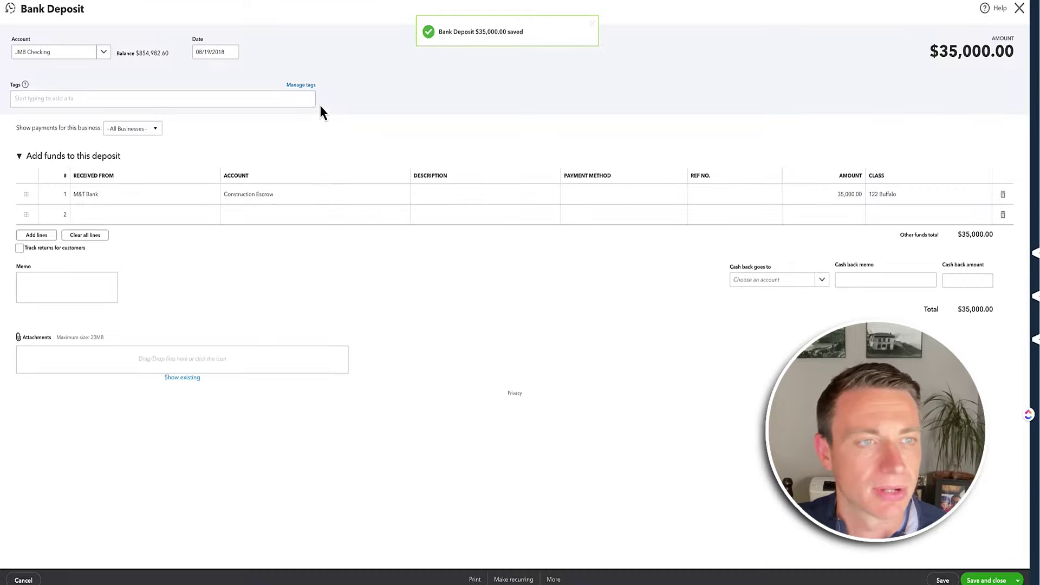
pyautogui.click(1021, 10)
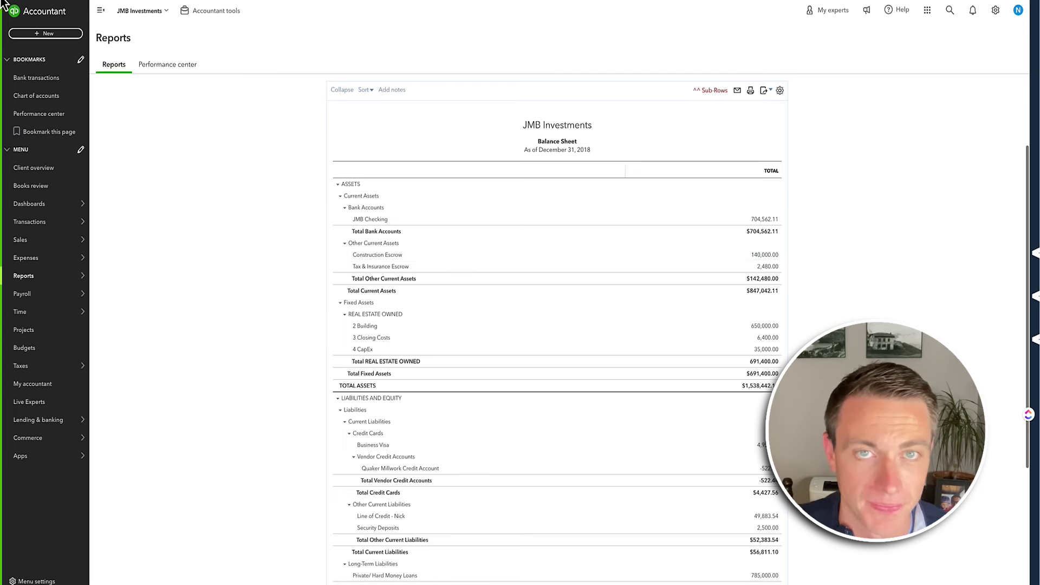
# - Create a bill for vendor Oakvale Homes with item lines C. Rough Electrical and B. Rough Plumbing
pyautogui.click(47, 33)
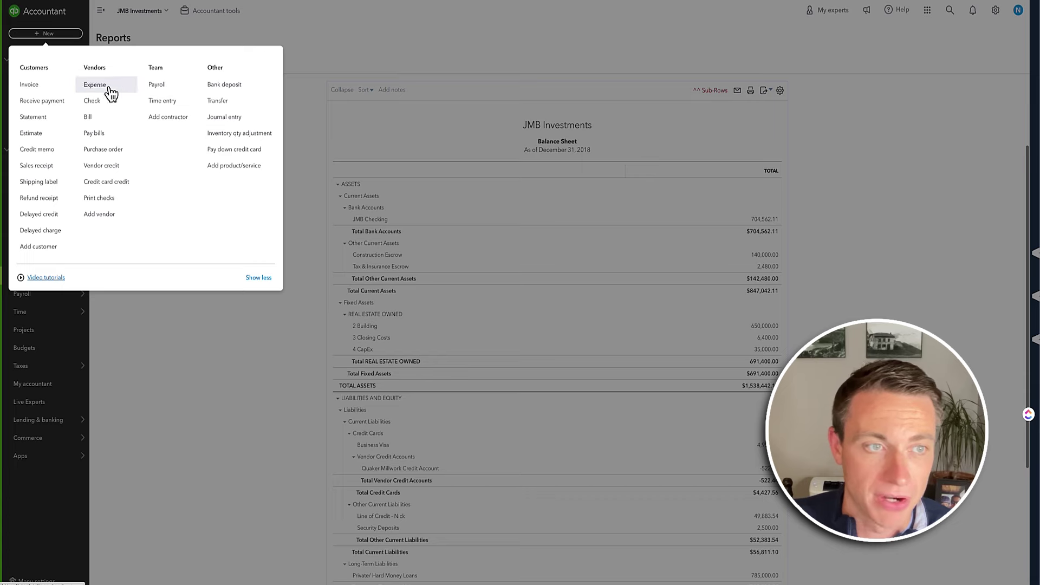
pyautogui.click(98, 117)
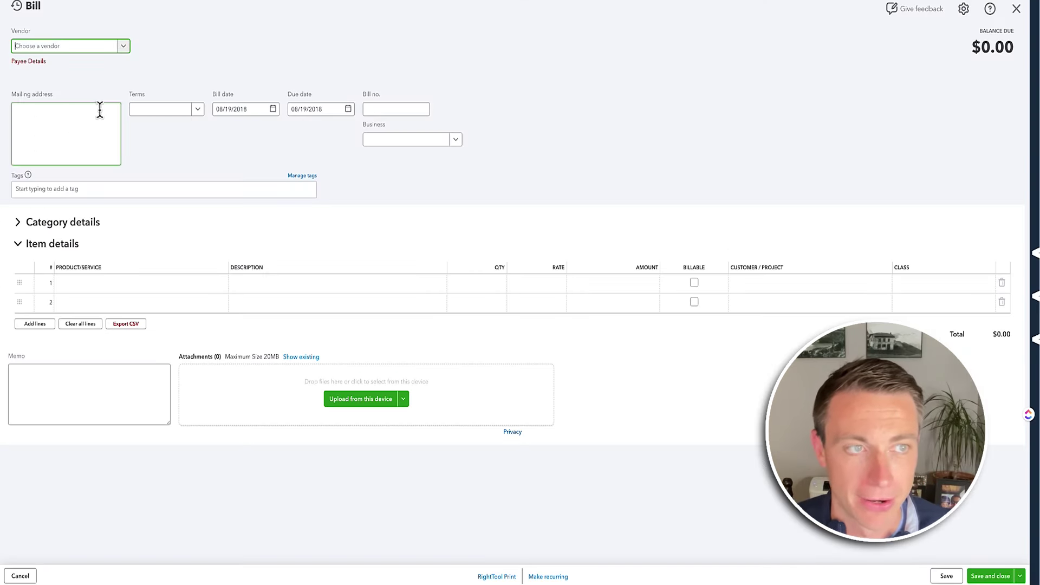
pyautogui.write('Oak')
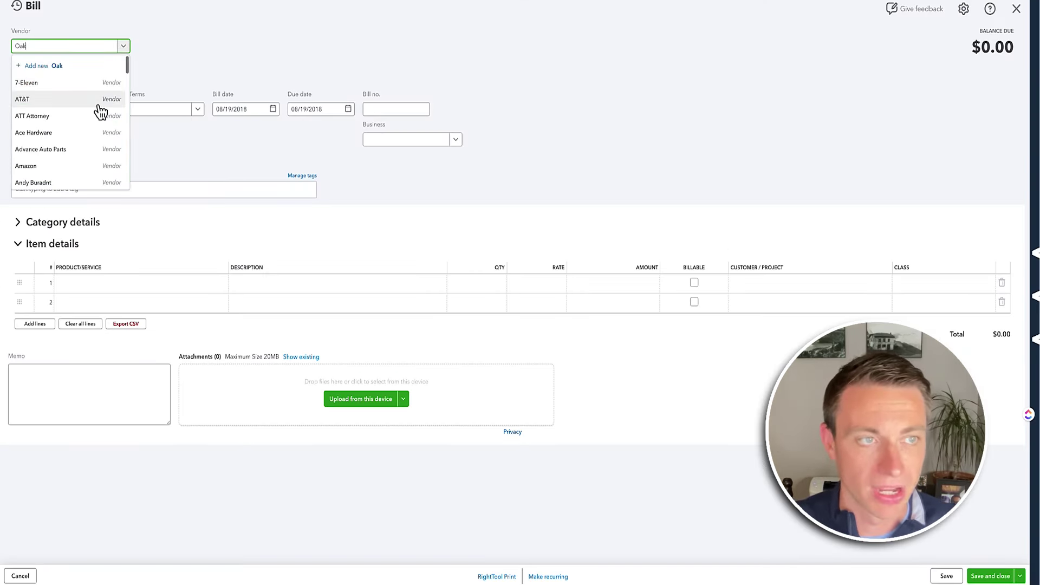
pyautogui.click(46, 82)
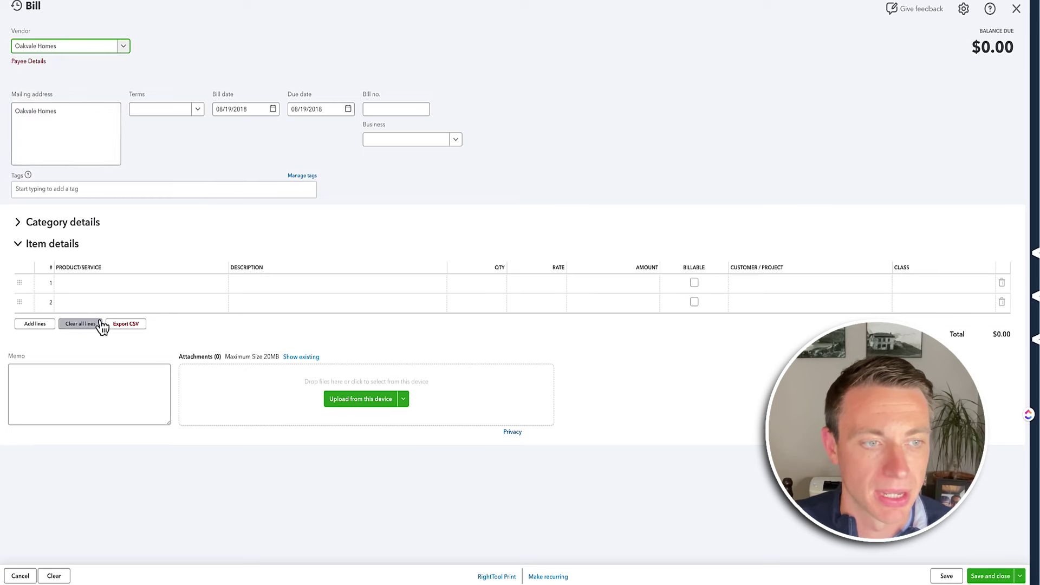
pyautogui.click(103, 286)
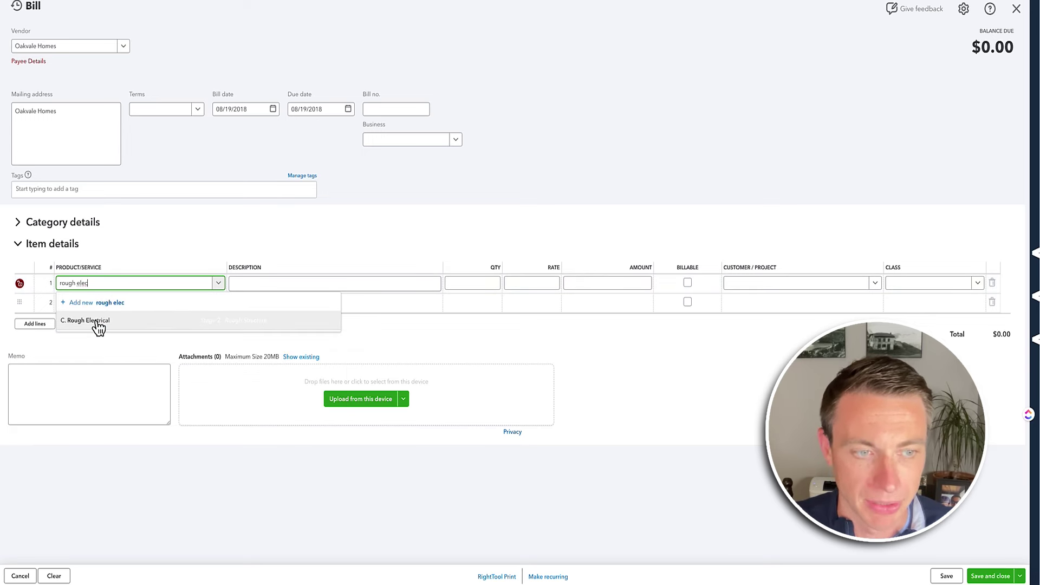
pyautogui.click(94, 323)
pyautogui.click(108, 305)
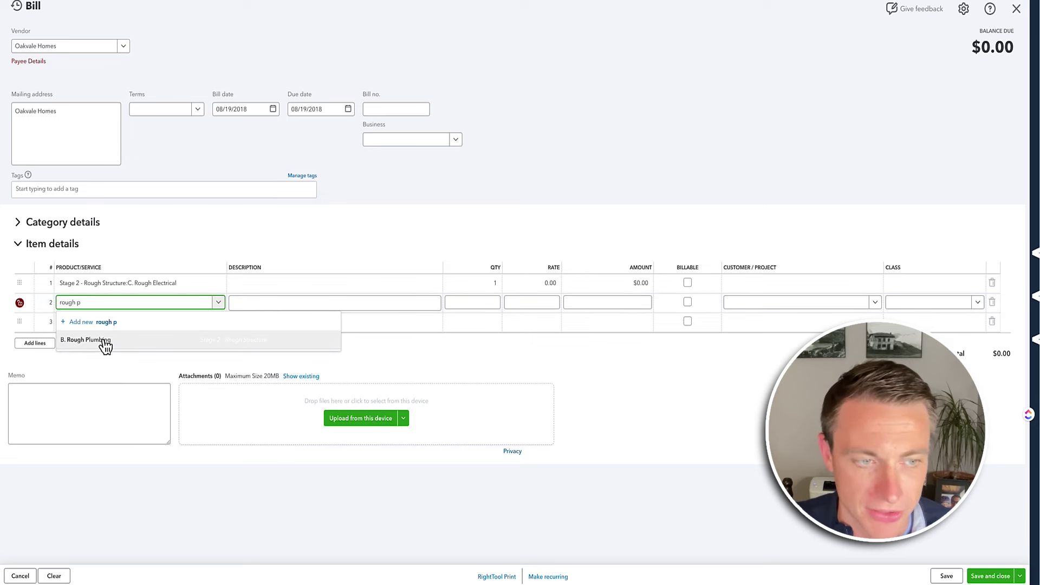
pyautogui.click(103, 342)
# - Set the bill's rates to 25,000 for Rough Electrical and 35,000 for Rough Plumbing
pyautogui.click(542, 282)
pyautogui.write('25,0')
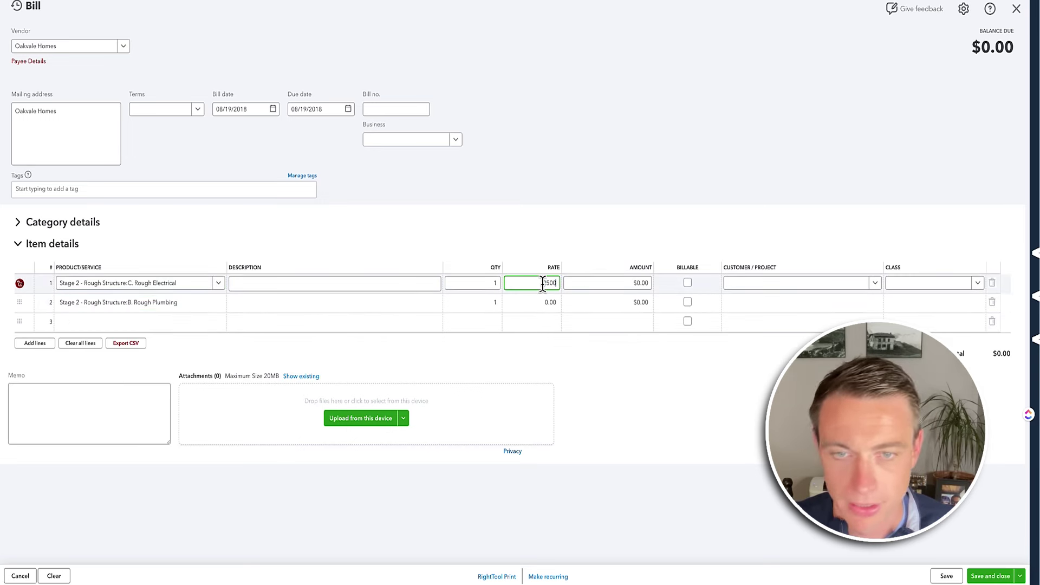
pyautogui.write('00')
pyautogui.click(543, 303)
pyautogui.write('350,000')
pyautogui.press('Tab')
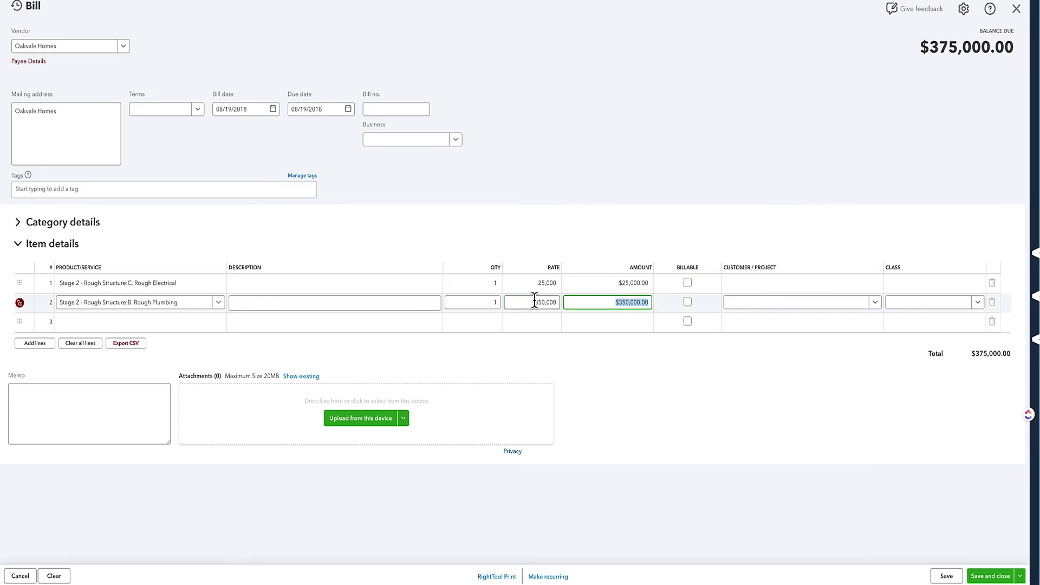
pyautogui.click(534, 302)
pyautogui.write('35,000')
pyautogui.press('Tab')
# - Assign class 122 Buffalo to both bill lines, then save and close the bill
pyautogui.click(871, 283)
pyautogui.click(916, 283)
pyautogui.write('12')
pyautogui.click(905, 320)
pyautogui.click(906, 306)
pyautogui.write('12')
pyautogui.click(911, 340)
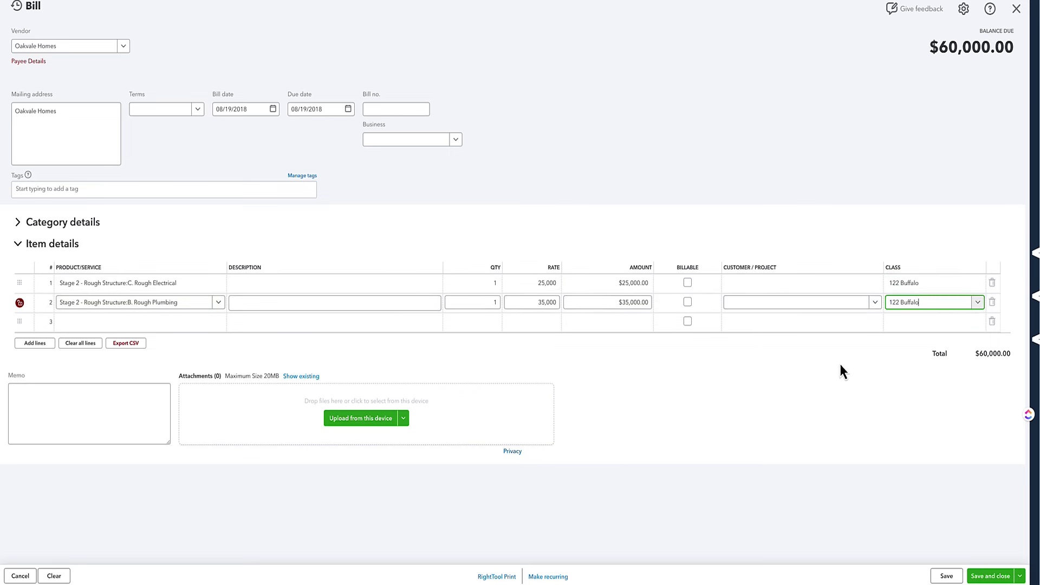
pyautogui.click(992, 576)
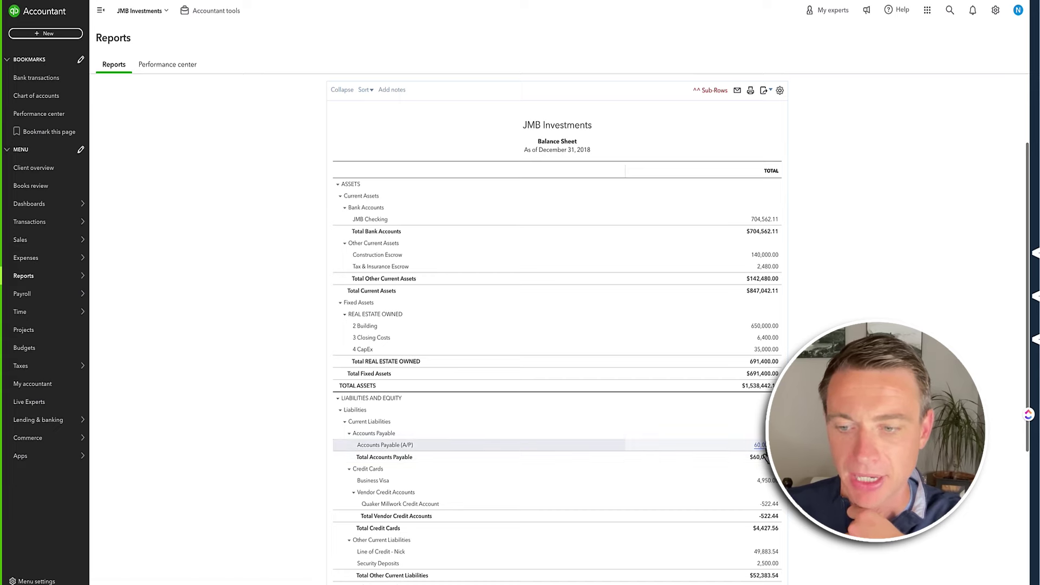
# - Review Accounts Payable, CapEx, total assets, liabilities and Net Income on the December 31, 2018 balance sheet
pyautogui.scroll(-4, 763, 457)
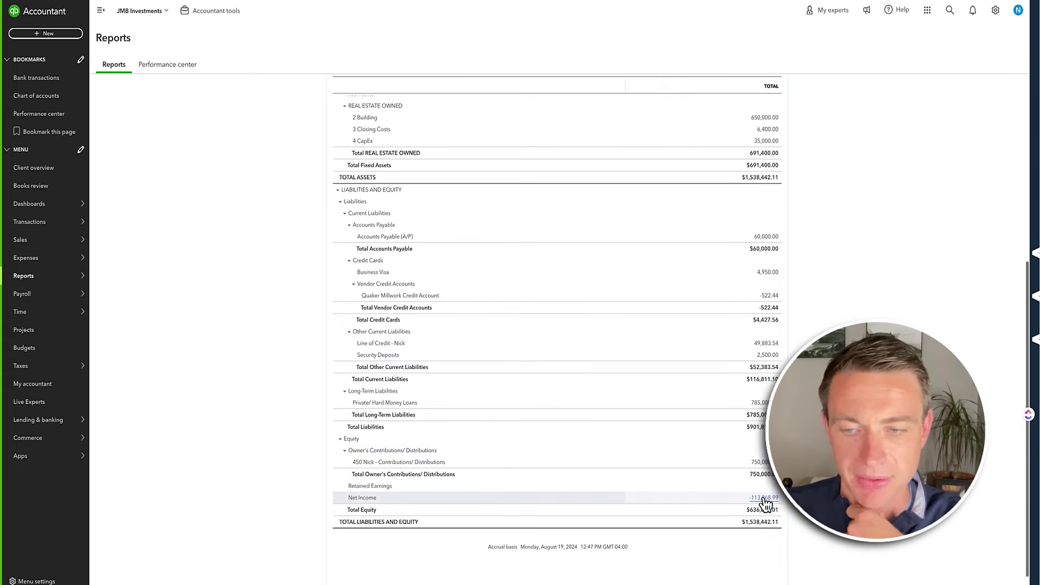
pyautogui.scroll(3, 754, 450)
pyautogui.click(767, 317)
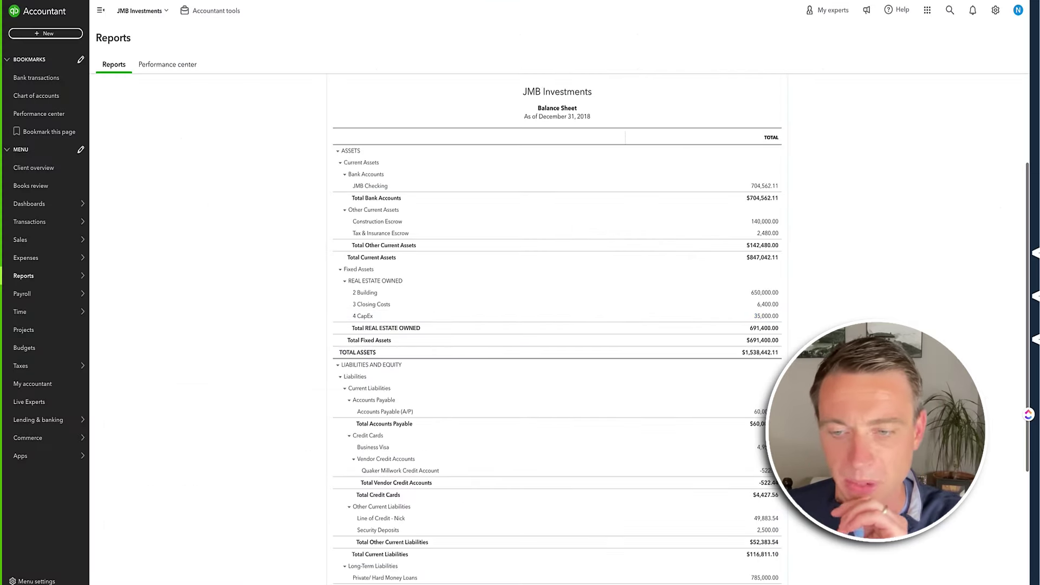
pyautogui.scroll(-4, 771, 301)
pyautogui.scroll(2, 771, 300)
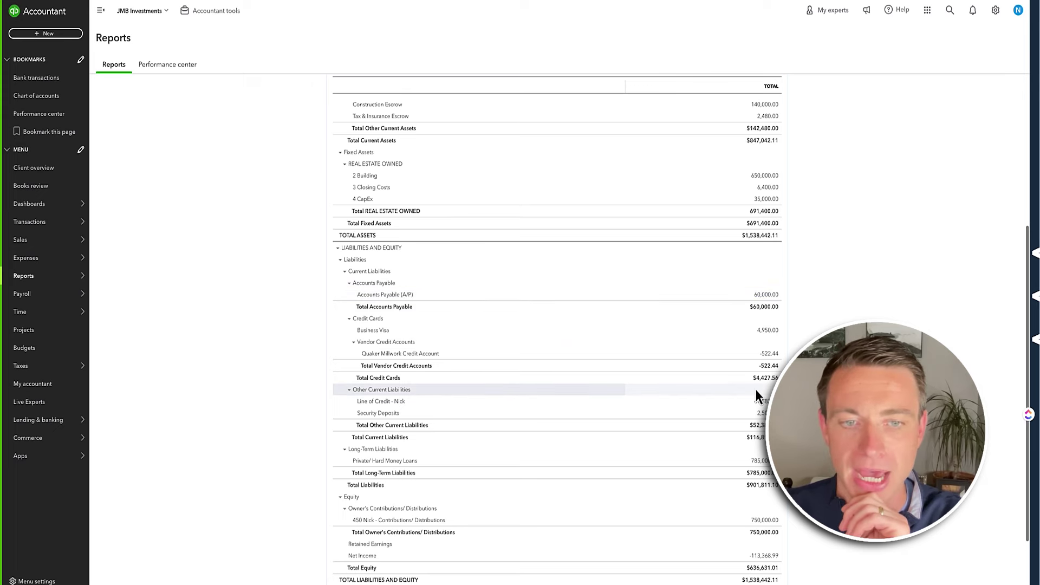
pyautogui.scroll(2, 757, 391)
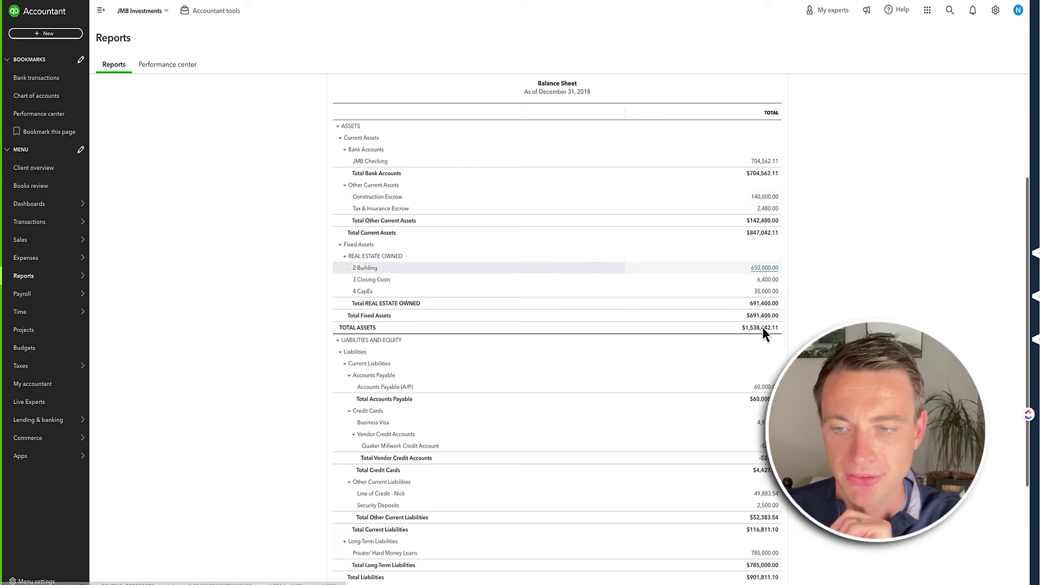
# - Create a journal entry with a first line crediting Construction Escrow 60,000
pyautogui.click(46, 33)
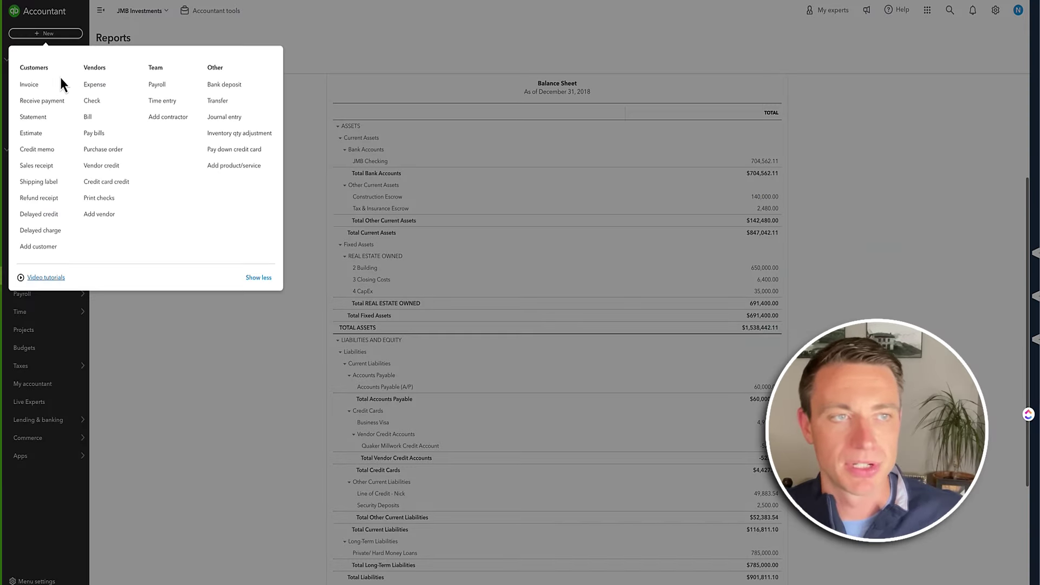
pyautogui.click(240, 119)
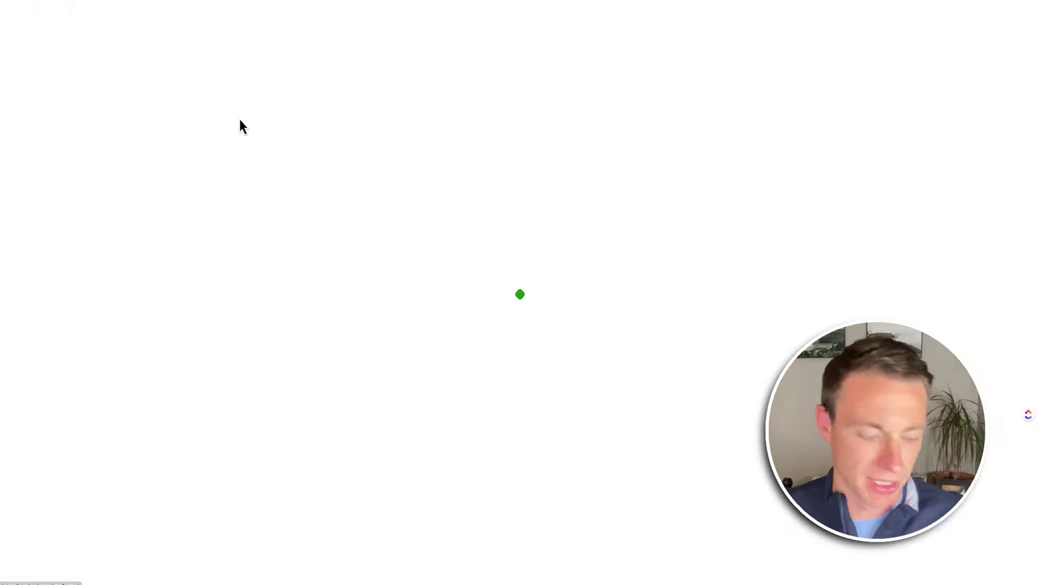
pyautogui.click(169, 130)
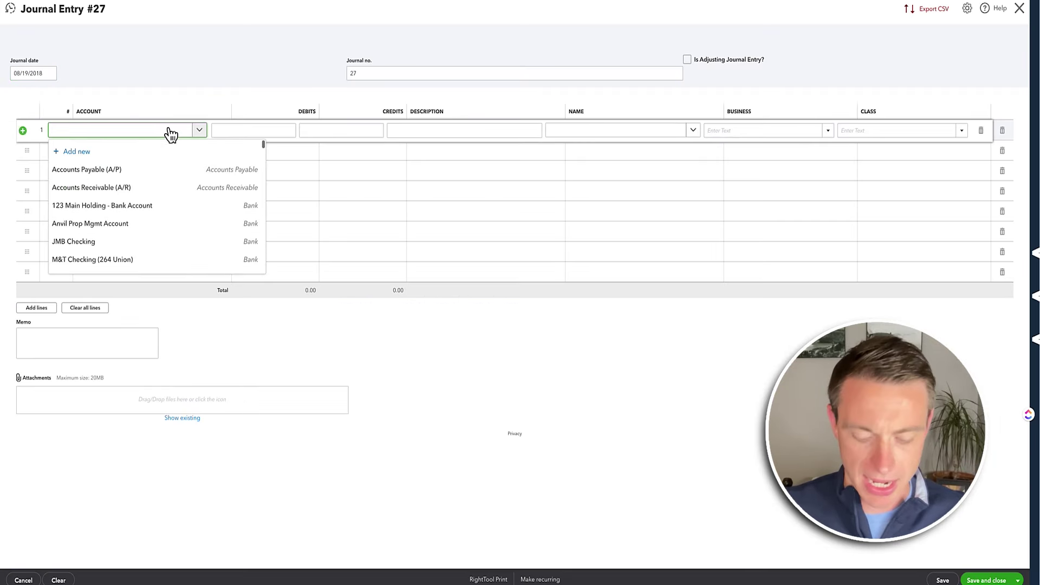
pyautogui.write('constr')
pyautogui.click(165, 171)
pyautogui.press('Tab')
pyautogui.press('Tab')
pyautogui.write('60')
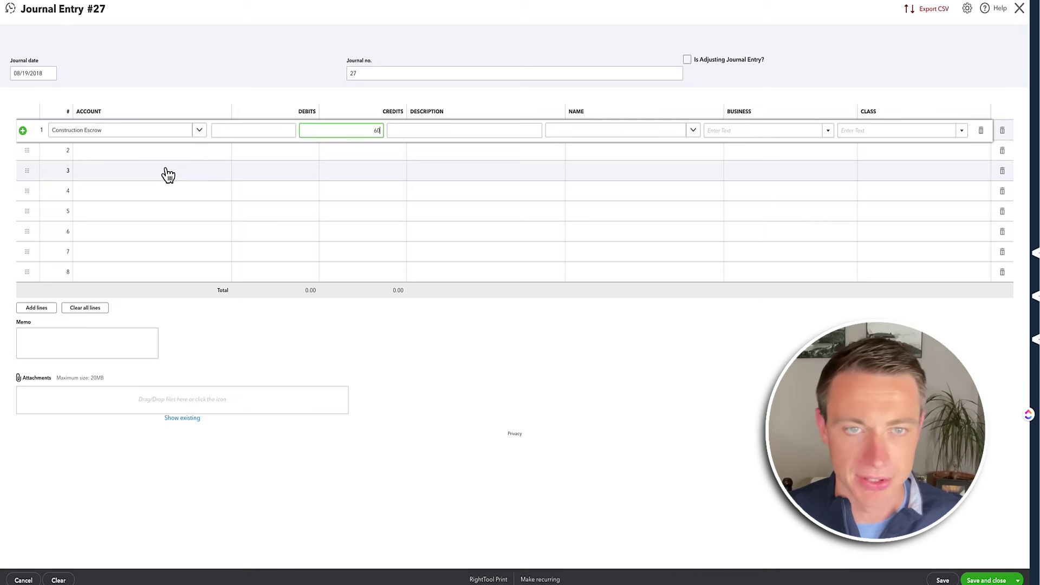
pyautogui.write(',000')
pyautogui.press('Tab')
# - Add a second line debiting Accounts Payable (A/P) 60,000, with Oakvale Homes as the name
pyautogui.click(135, 153)
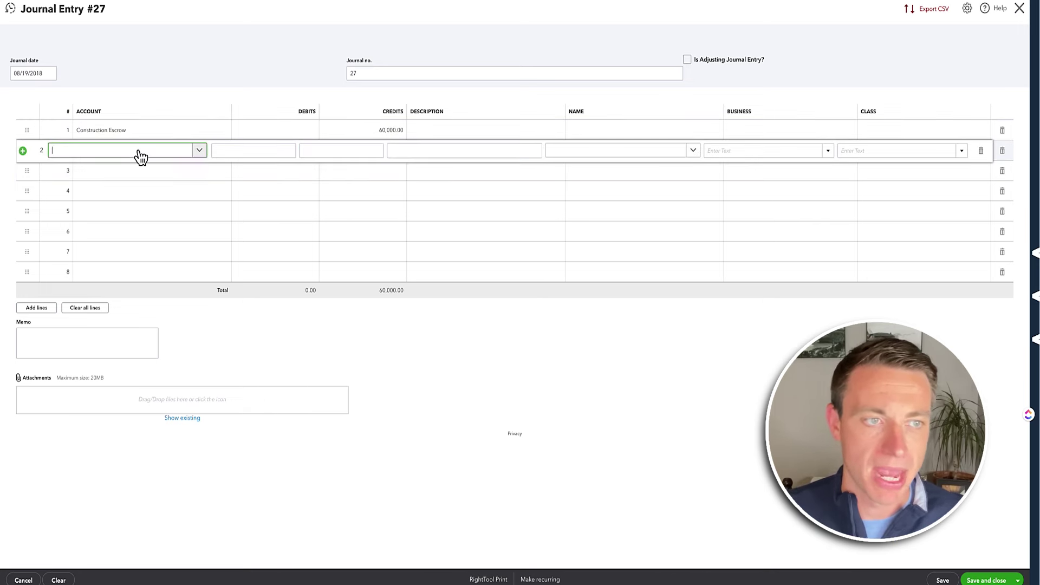
pyautogui.write('accounts')
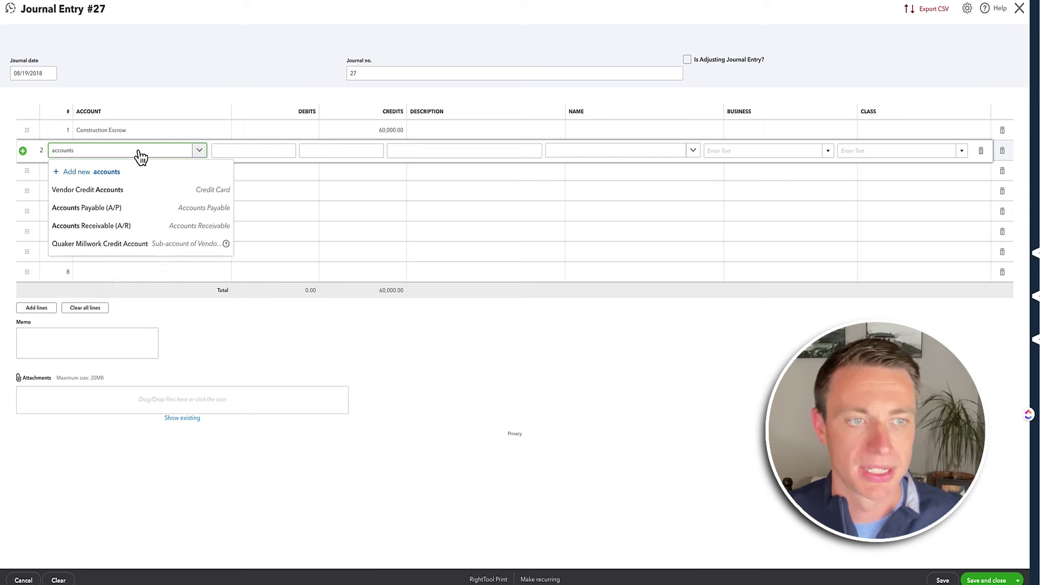
pyautogui.click(158, 208)
pyautogui.click(625, 158)
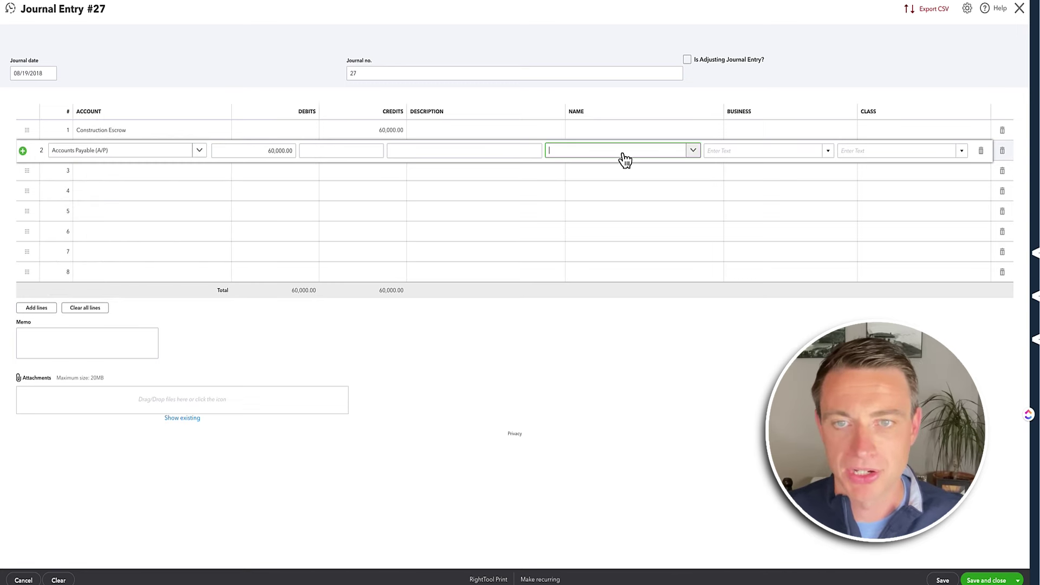
pyautogui.write('oak')
pyautogui.click(620, 188)
# - Assign the General class to the journal lines and save and close the entry
pyautogui.click(878, 150)
pyautogui.click(870, 190)
pyautogui.click(899, 347)
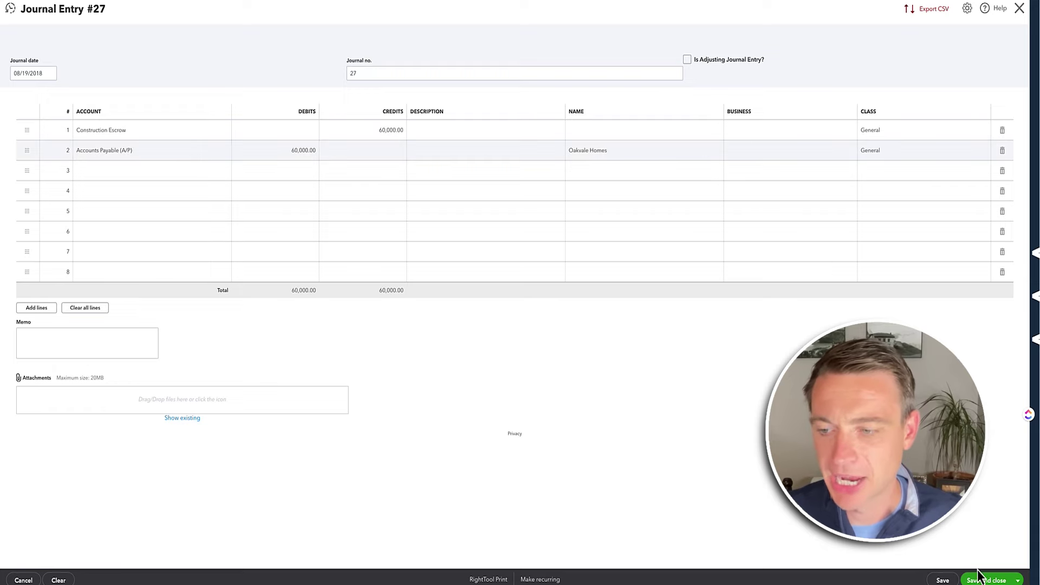
pyautogui.click(992, 581)
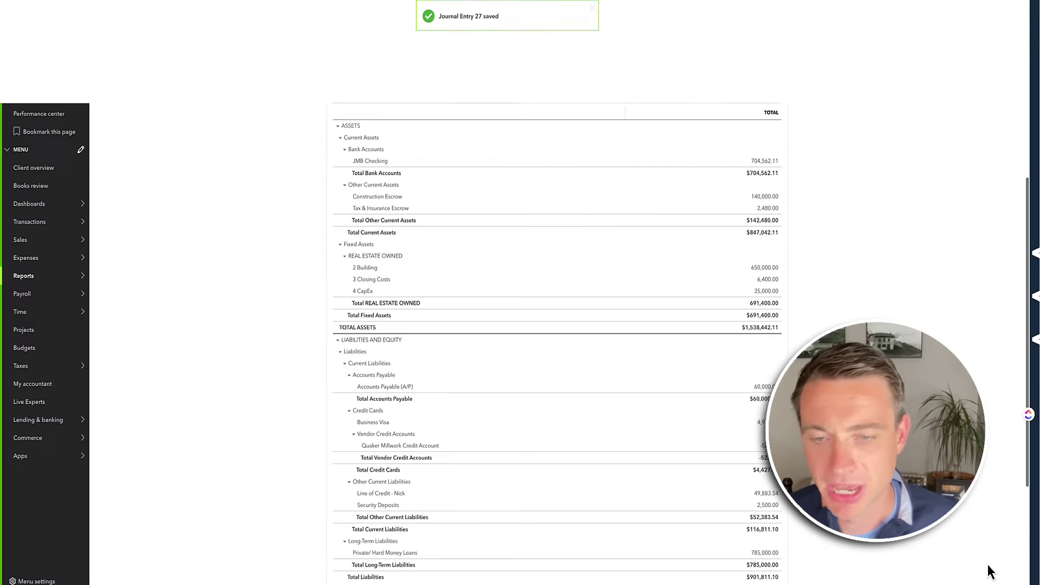
pyautogui.scroll(-3, 770, 407)
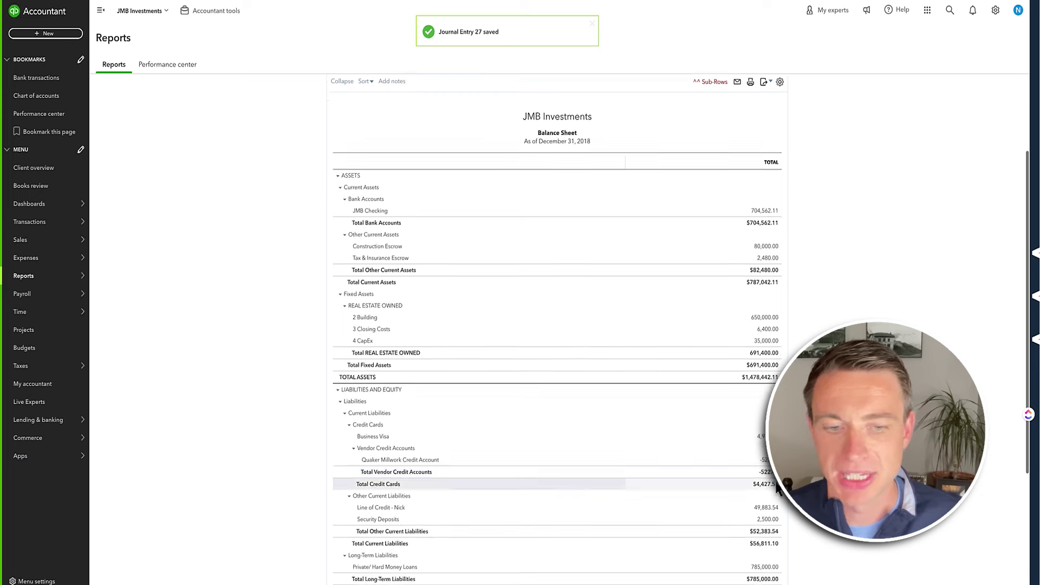
pyautogui.scroll(2, 770, 407)
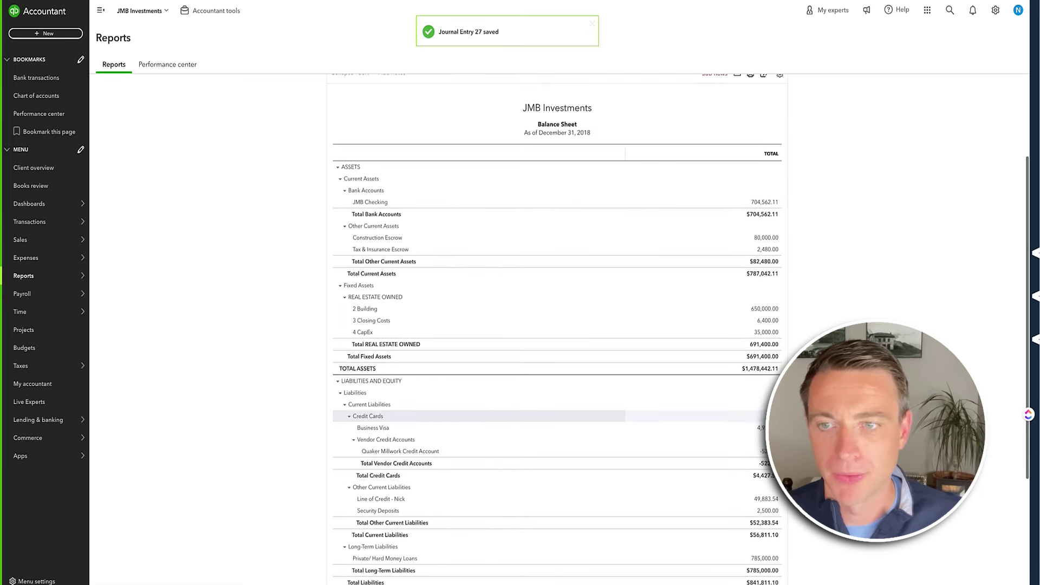
# - Find Oakvale Homes in the vendor list and open its transaction list
pyautogui.moveTo(41, 255)
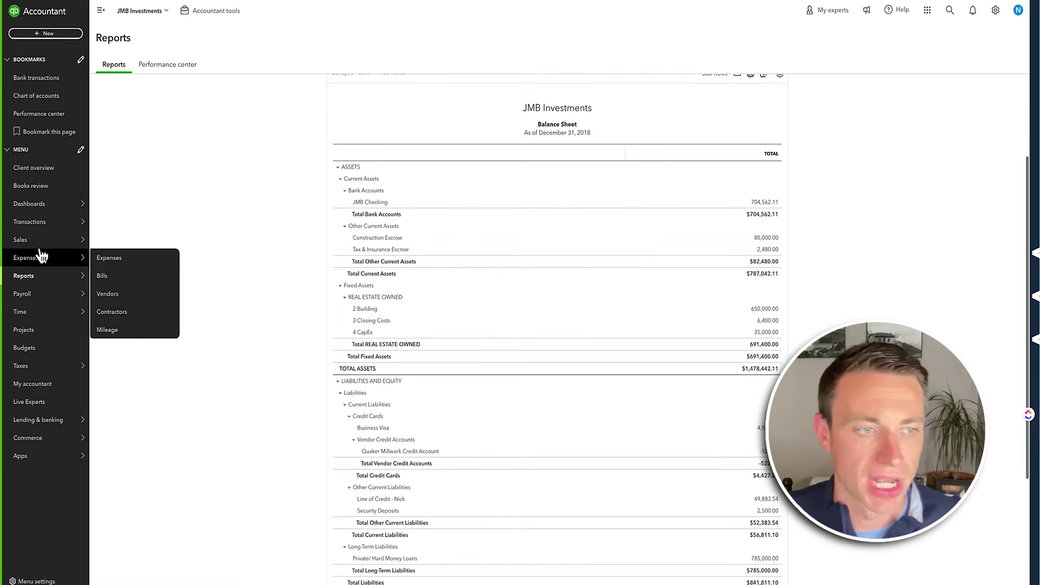
pyautogui.click(135, 296)
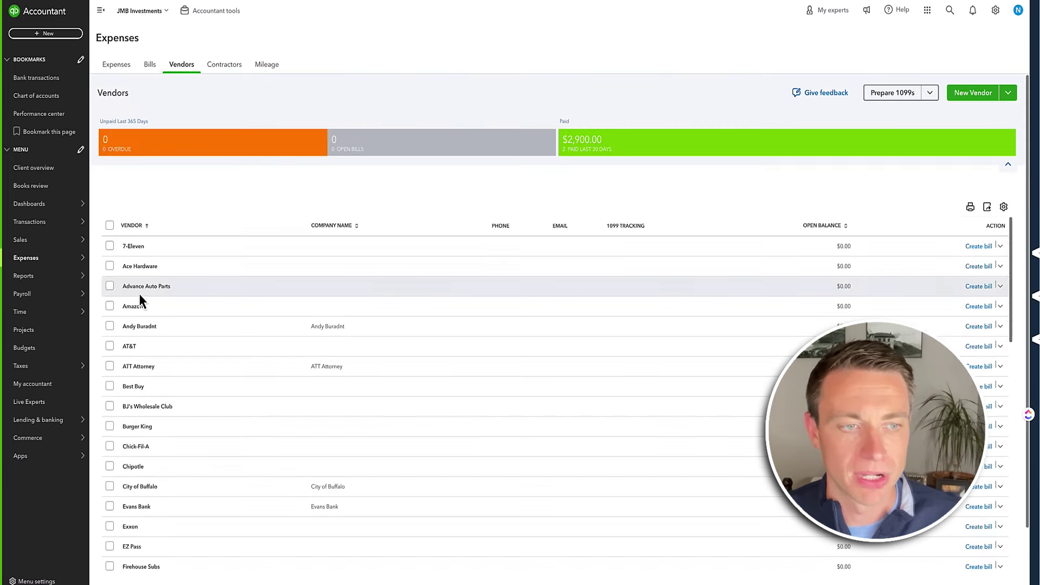
pyautogui.click(178, 212)
pyautogui.write('oakva')
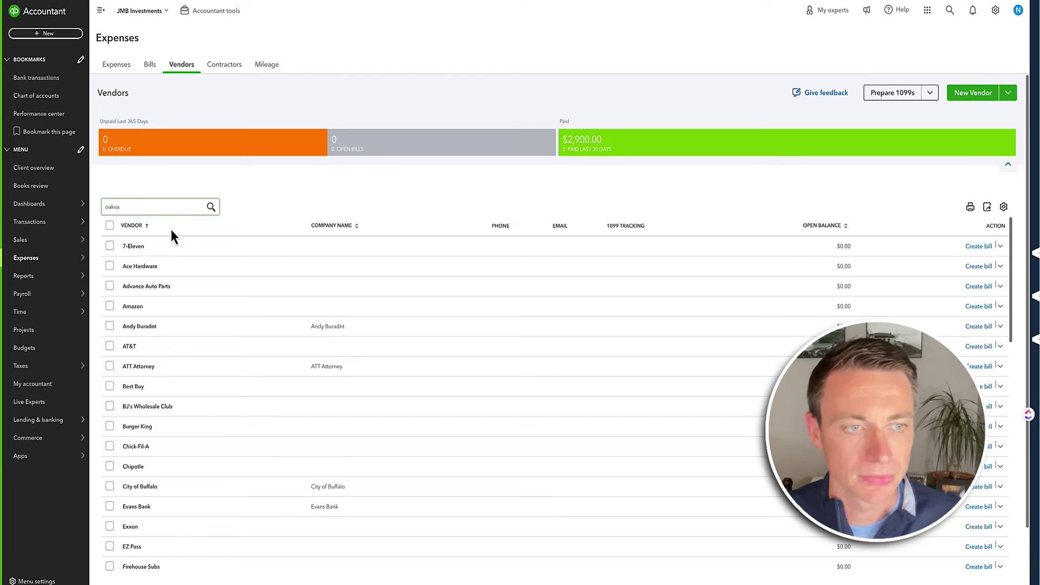
pyautogui.click(171, 230)
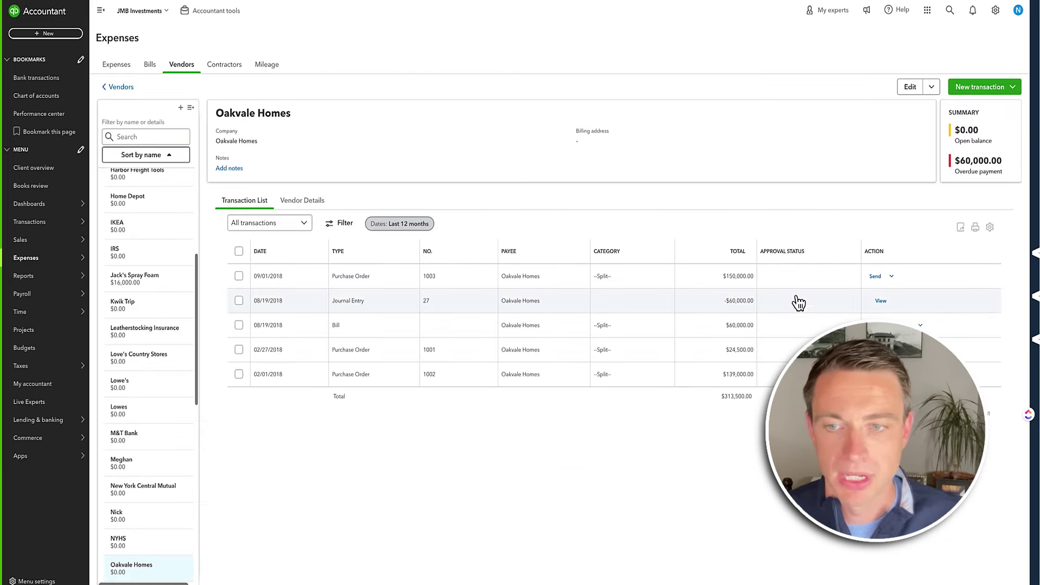
# - Mark the Oakvale Homes bill of 08/19/2018 as paid with the Journal Entry 27 credit applied, and save and close the payment
pyautogui.click(921, 326)
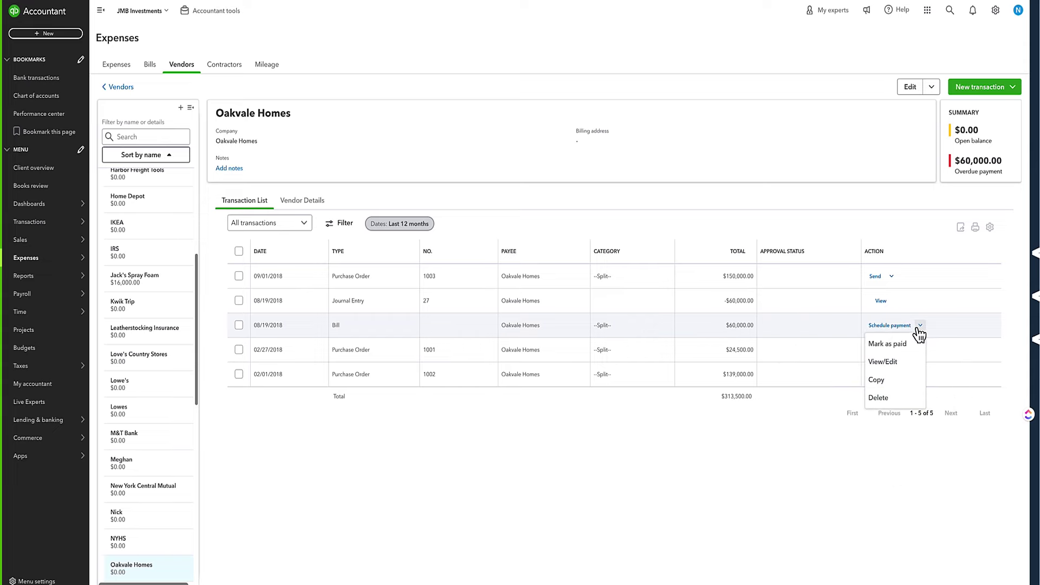
pyautogui.click(911, 343)
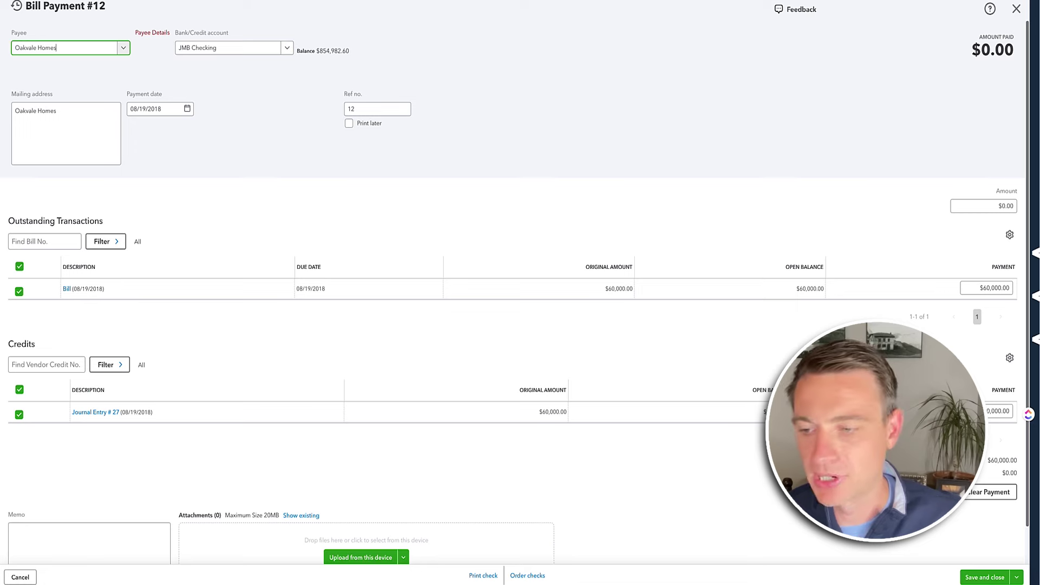
pyautogui.click(985, 577)
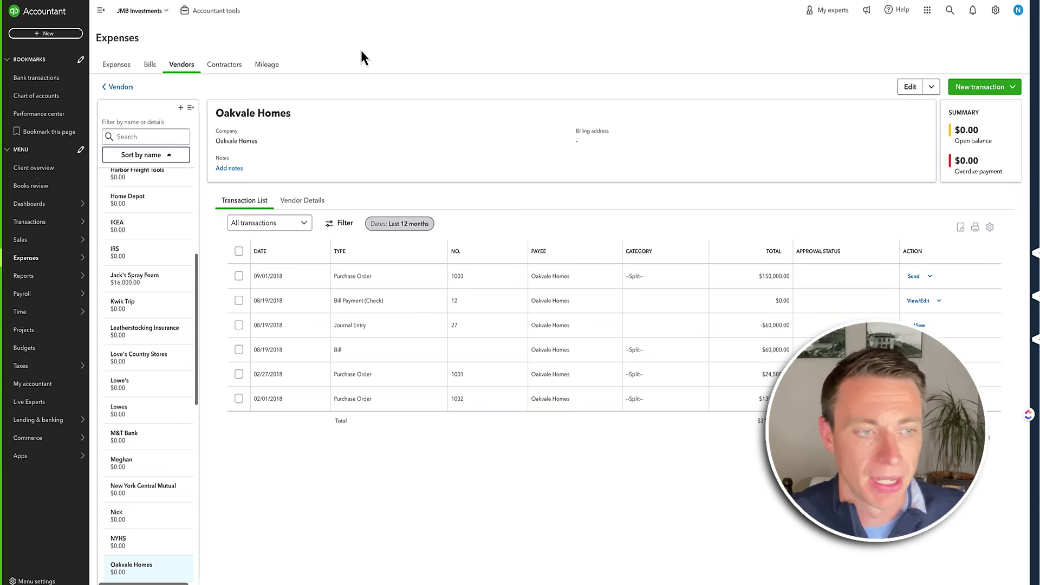
# - Open the custom report Balance Sheet - 2018 and review its assets, liabilities and equity
pyautogui.moveTo(35, 276)
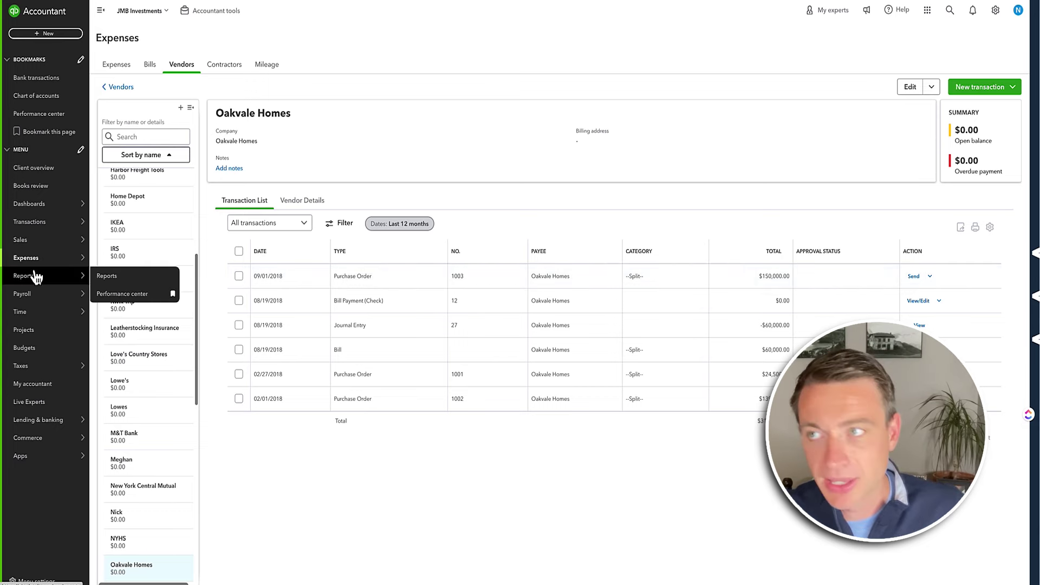
pyautogui.click(135, 280)
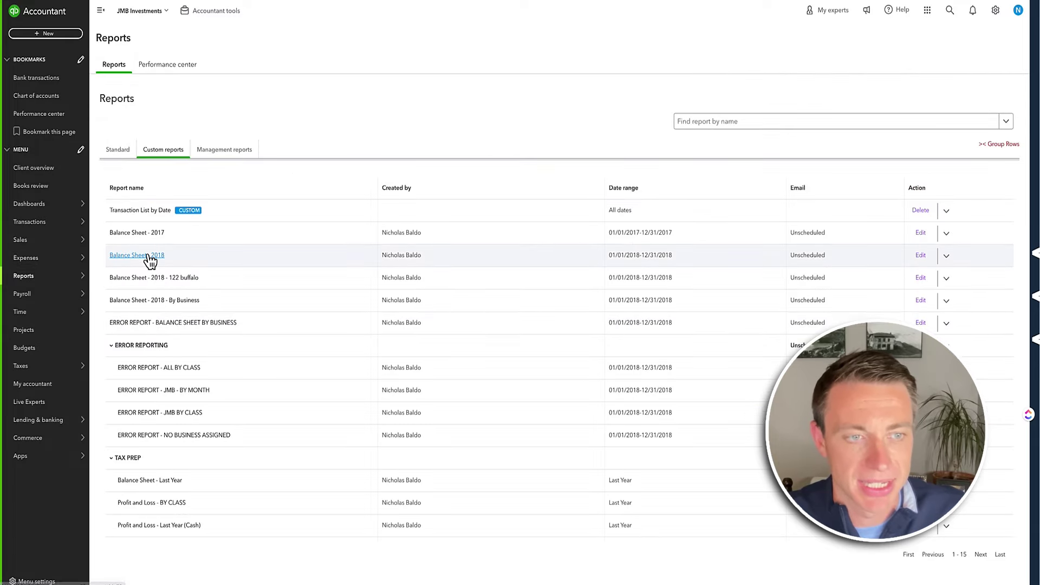
pyautogui.click(145, 257)
pyautogui.scroll(-10, 140, 257)
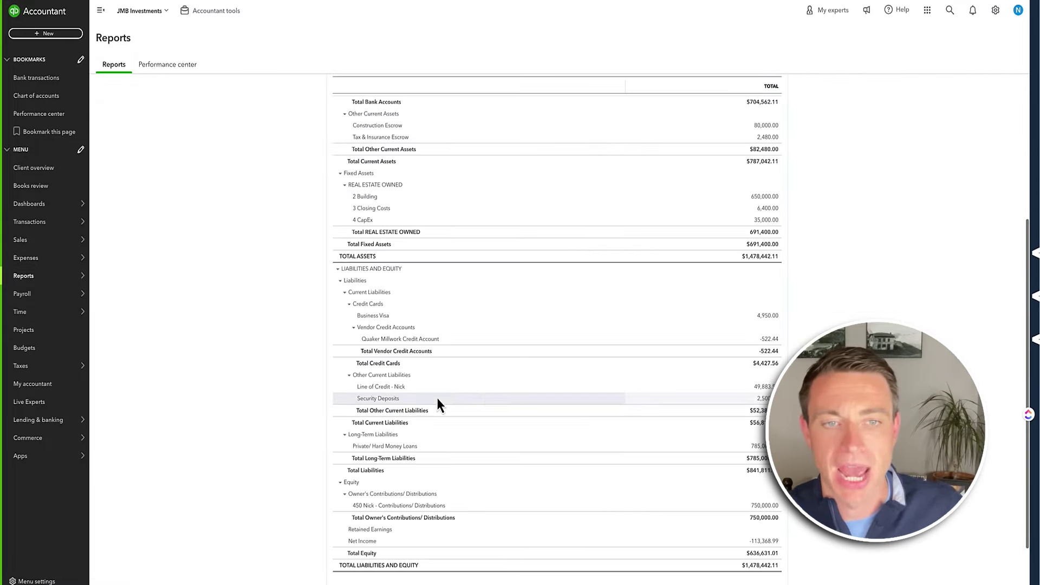
pyautogui.scroll(1, 758, 227)
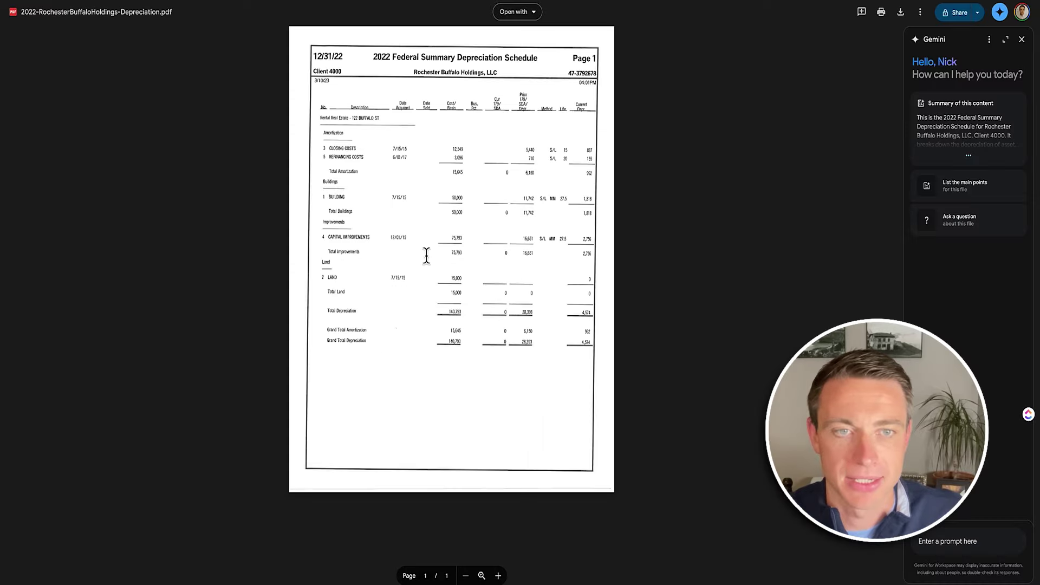
# - Start a journal entry dated 12/31/2018 with the real estate owned sub-account 6 Depreciation/ Amortization on the first line
pyautogui.click(499, 576)
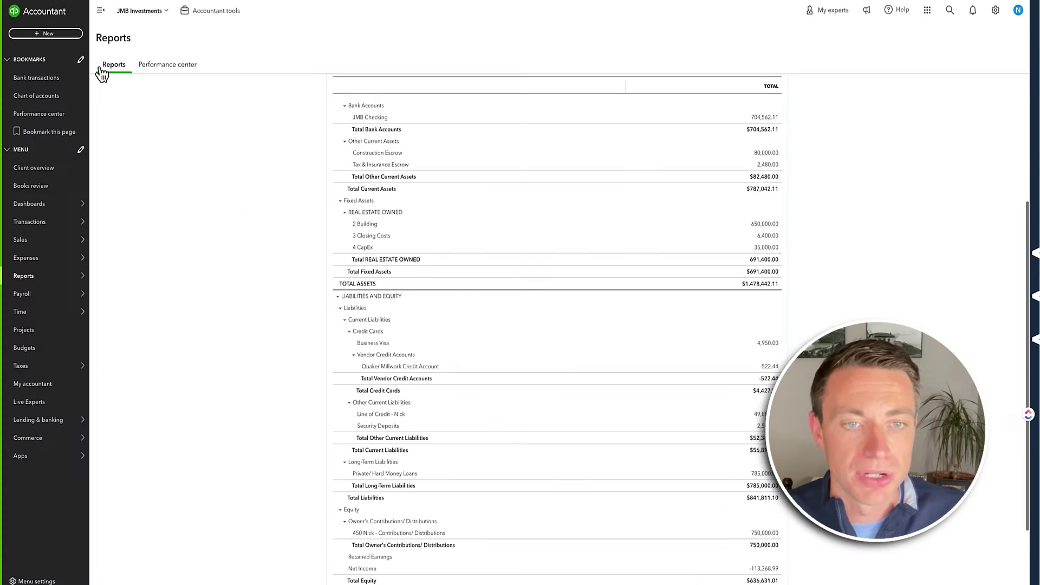
pyautogui.click(61, 36)
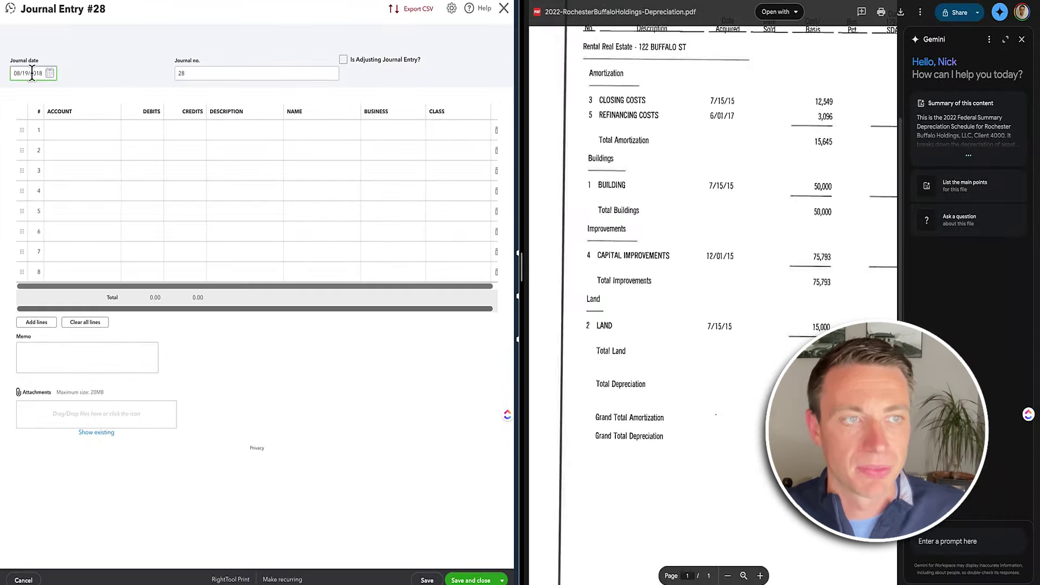
pyautogui.write('12/31/2018')
pyautogui.click(73, 133)
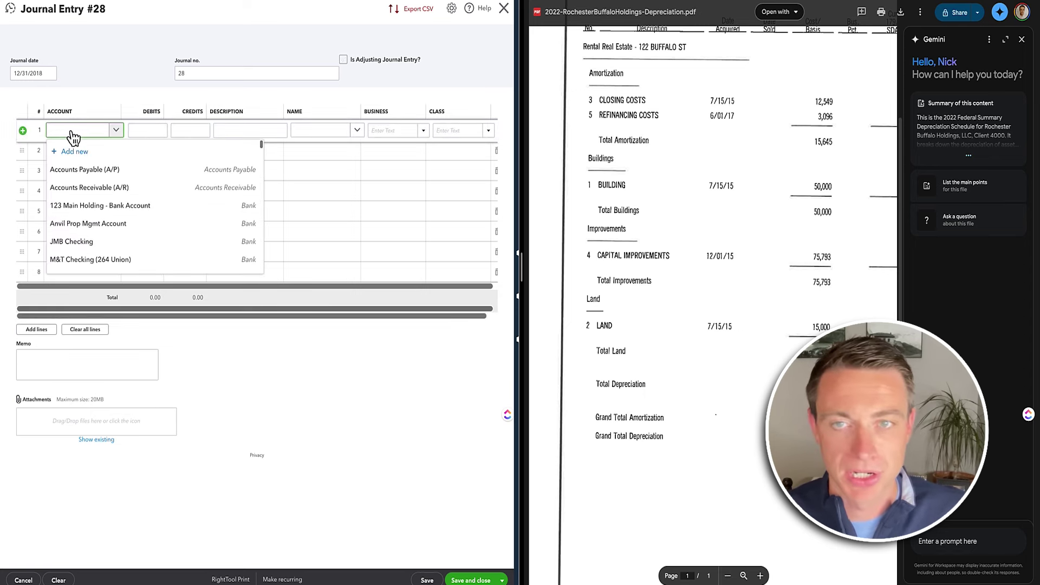
pyautogui.write('depre')
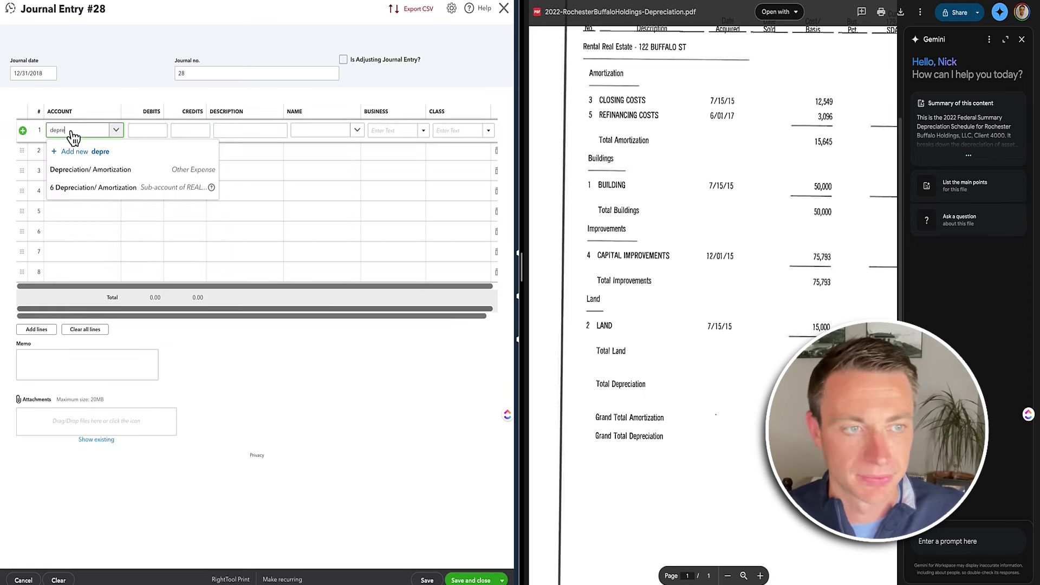
pyautogui.click(86, 188)
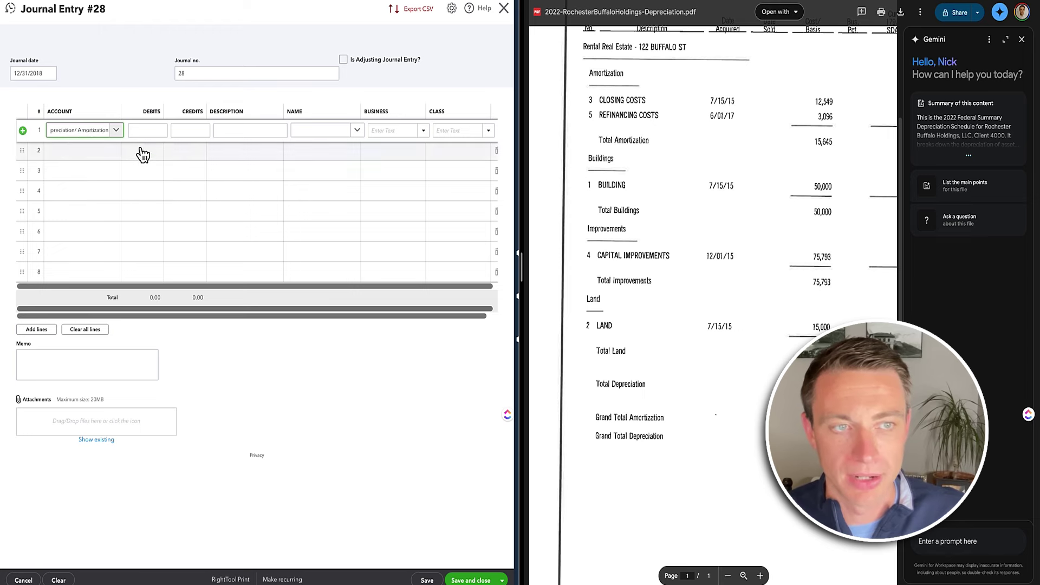
pyautogui.click(132, 111)
pyautogui.click(148, 130)
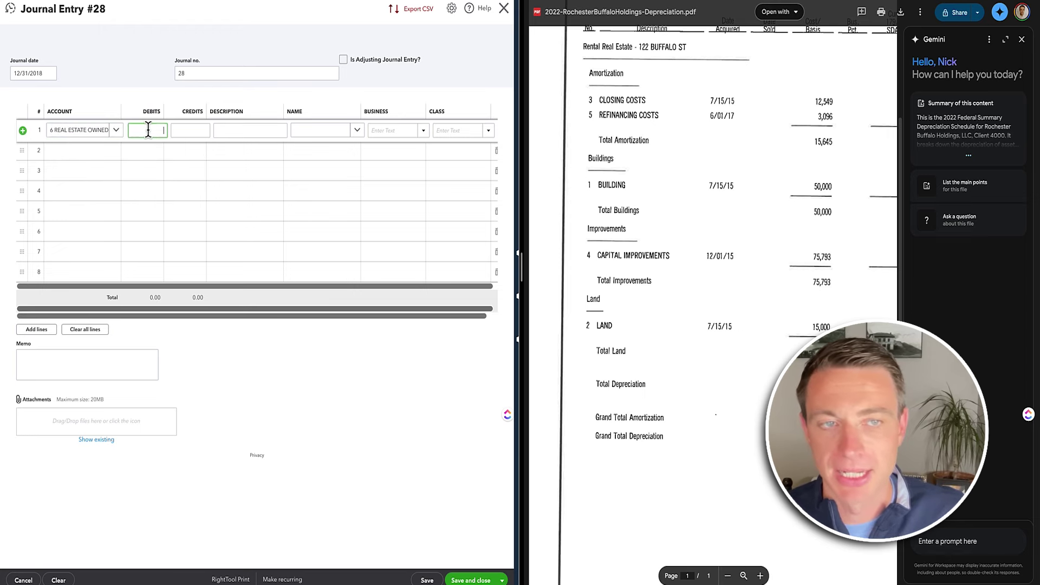
# - Credit the first line 992 with the description "Amortization of closing/ refi costs" and class 122 Buffalo
pyautogui.click(195, 130)
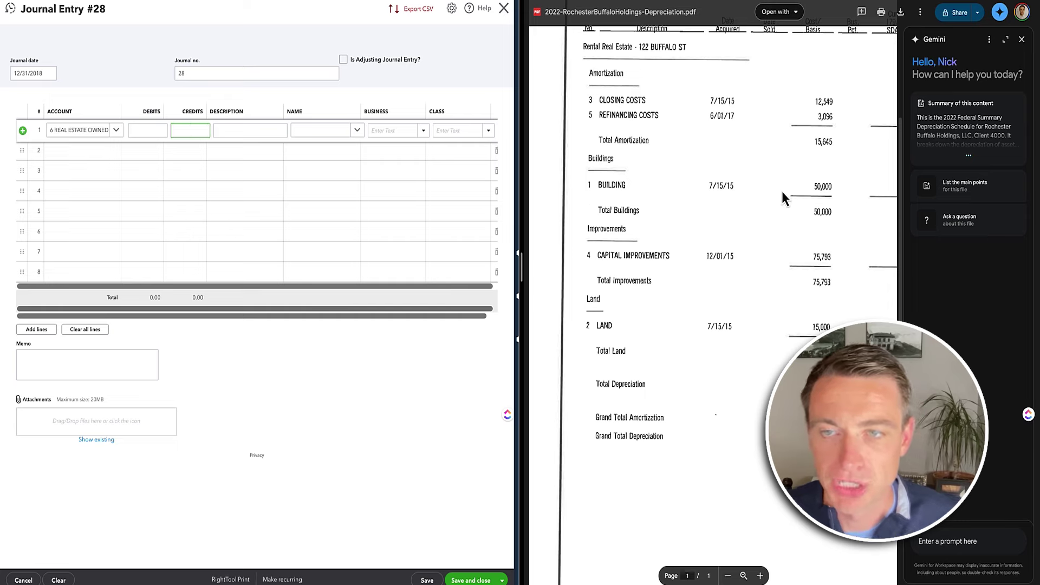
pyautogui.hscroll(5, 787, 188)
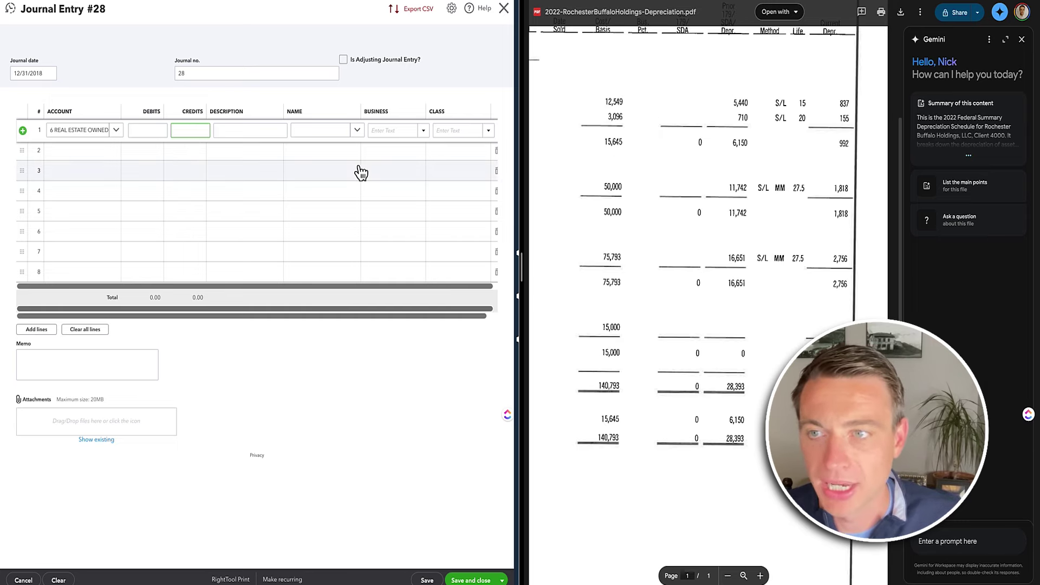
pyautogui.write('992')
pyautogui.press('Tab')
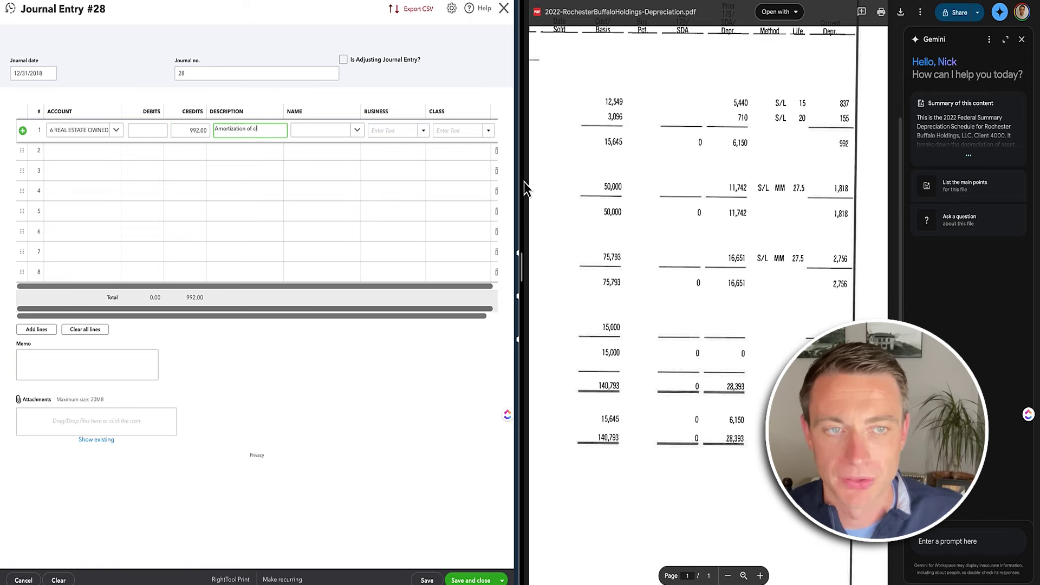
pyautogui.write('Amortization of closing/ refi cos')
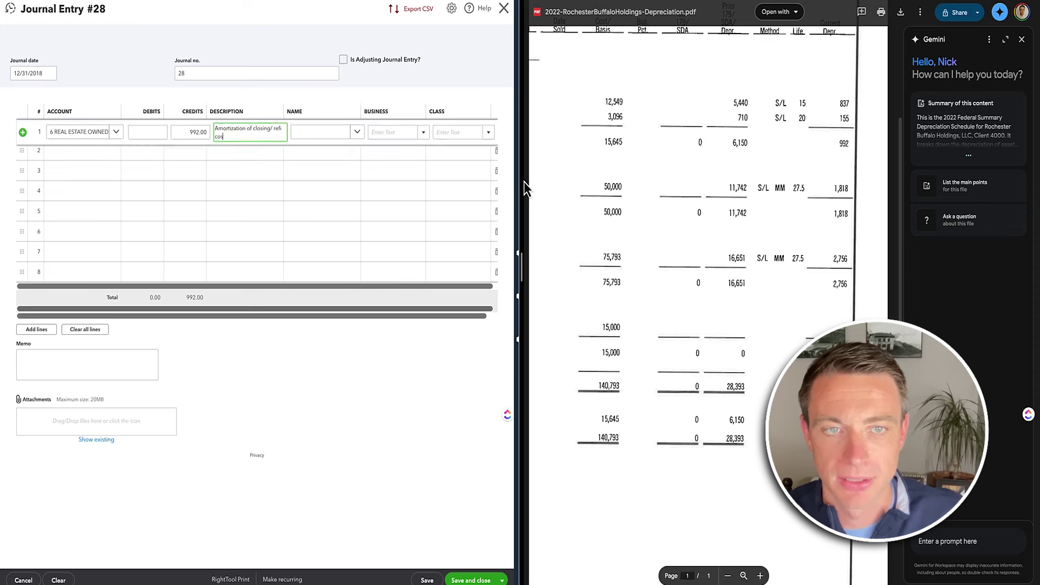
pyautogui.press('Tab')
pyautogui.press('Tab')
pyautogui.press('Tab')
pyautogui.write('122')
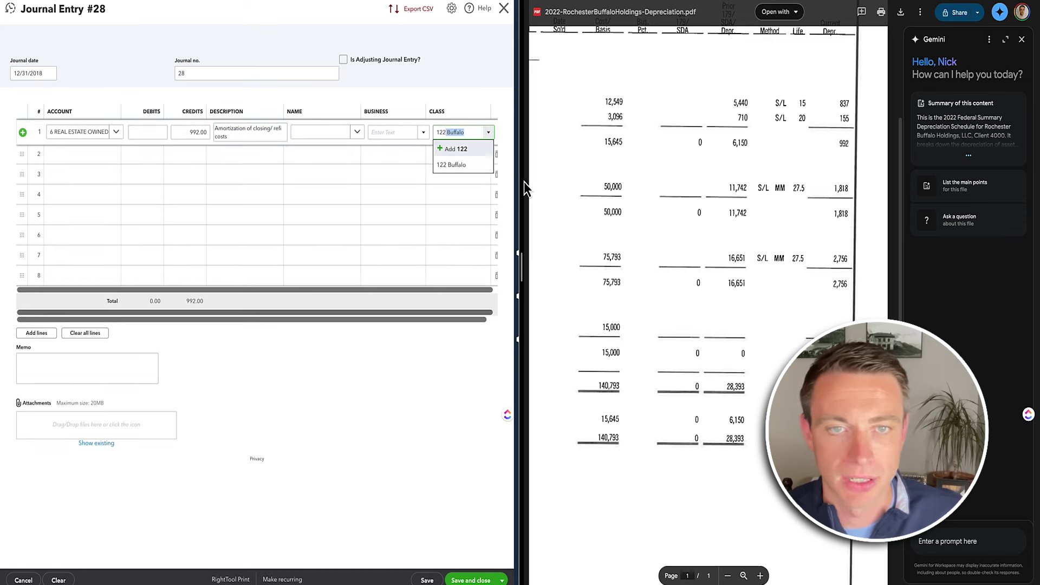
pyautogui.press('Tab')
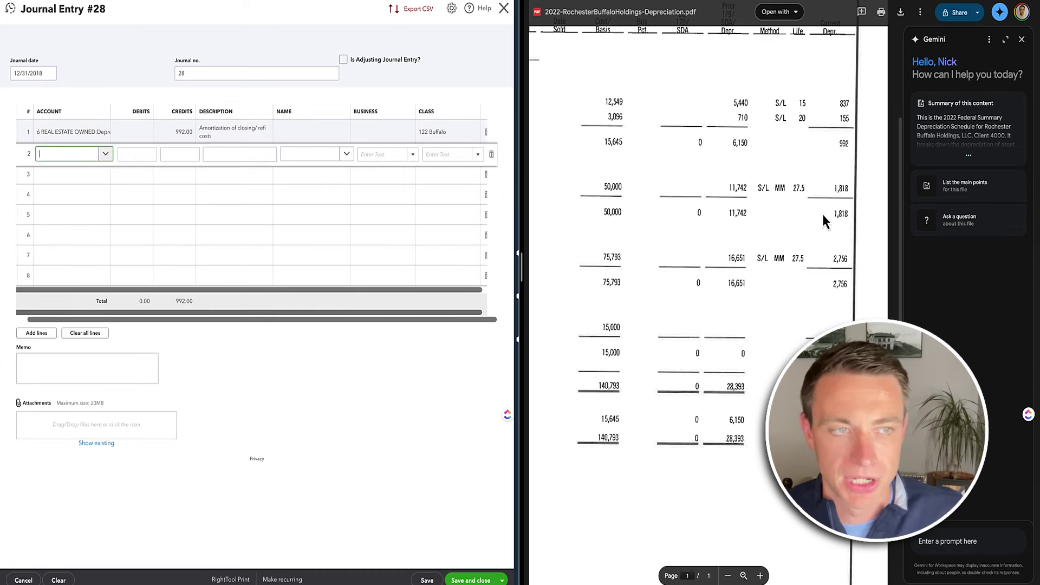
# - Add a second journal line to the real estate owned sub-account 6 Depreciation/ Amortization with a credit of 1,818
pyautogui.write('depr')
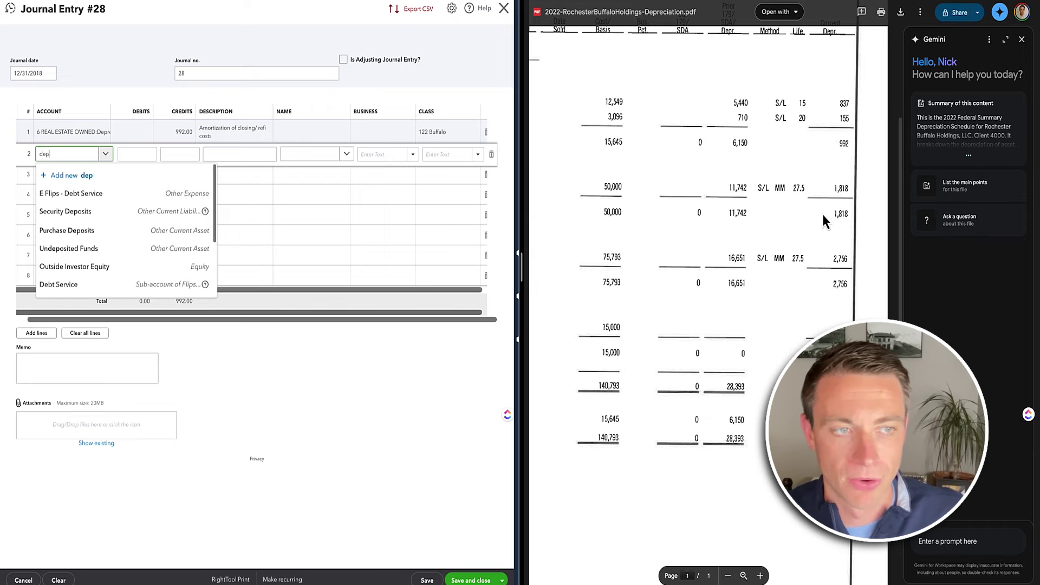
pyautogui.click(116, 217)
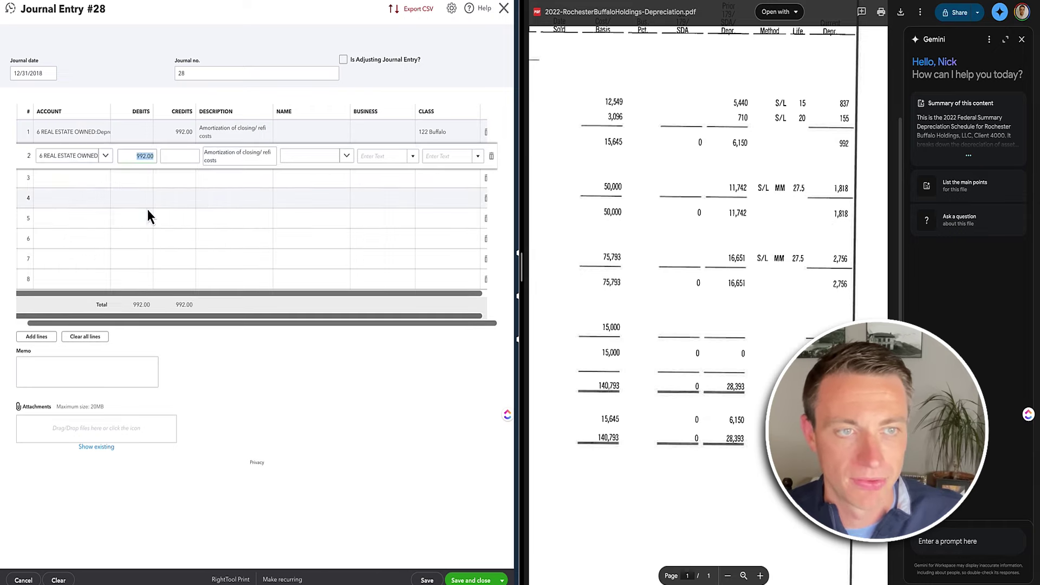
pyautogui.hscroll(-5, 727, 194)
pyautogui.hscroll(5, 808, 195)
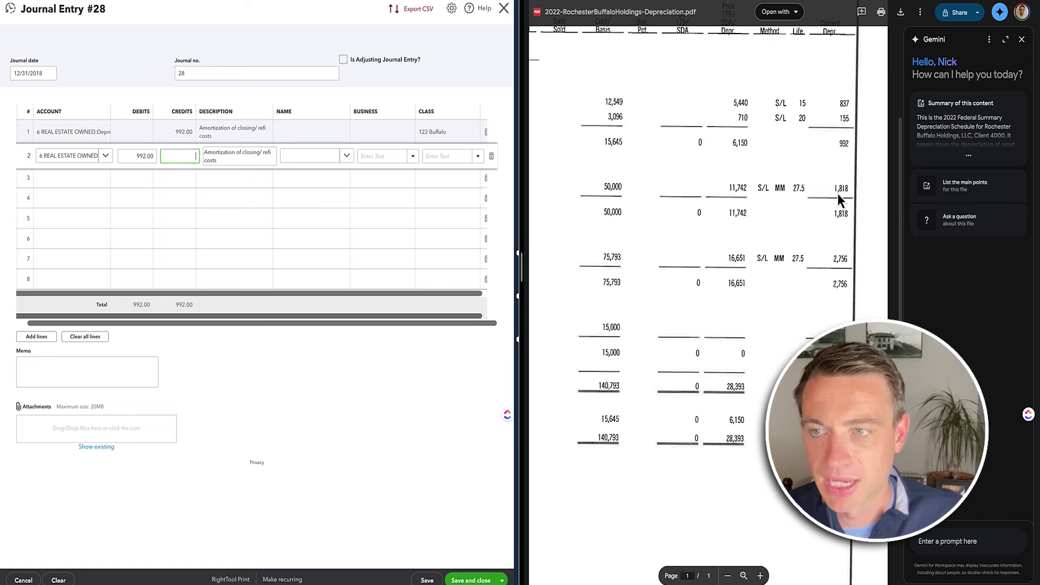
pyautogui.write('1818')
pyautogui.press('Tab')
# - Describe the second line as "Building depreication" and assign it to class 122 Buffalo
pyautogui.write('Bu')
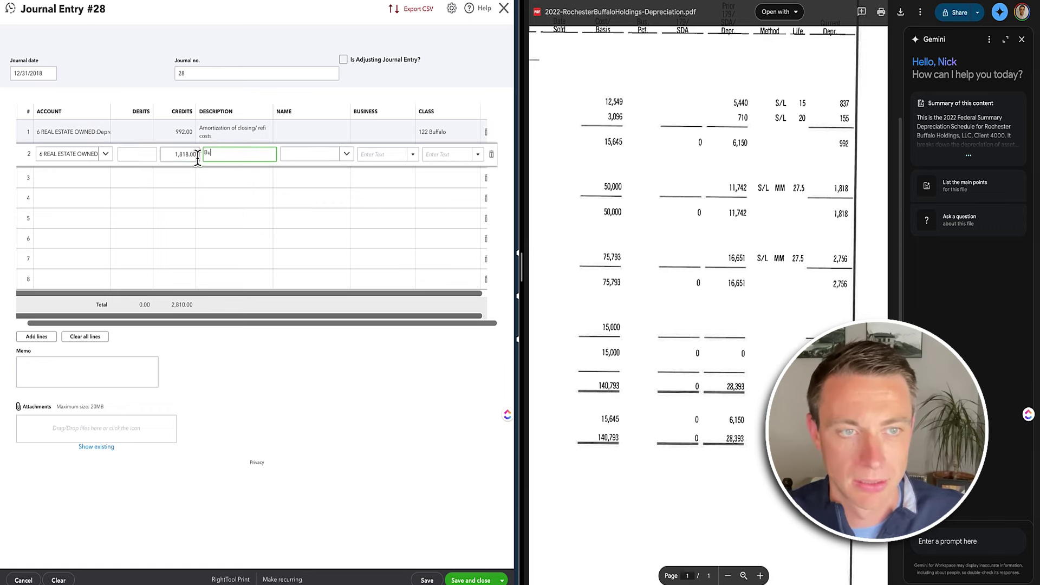
pyautogui.write('ilding depreication')
pyautogui.press('Tab')
pyautogui.press('Tab')
pyautogui.press('Tab')
pyautogui.write('122 Buffalo')
pyautogui.press('Tab')
pyautogui.press('Tab')
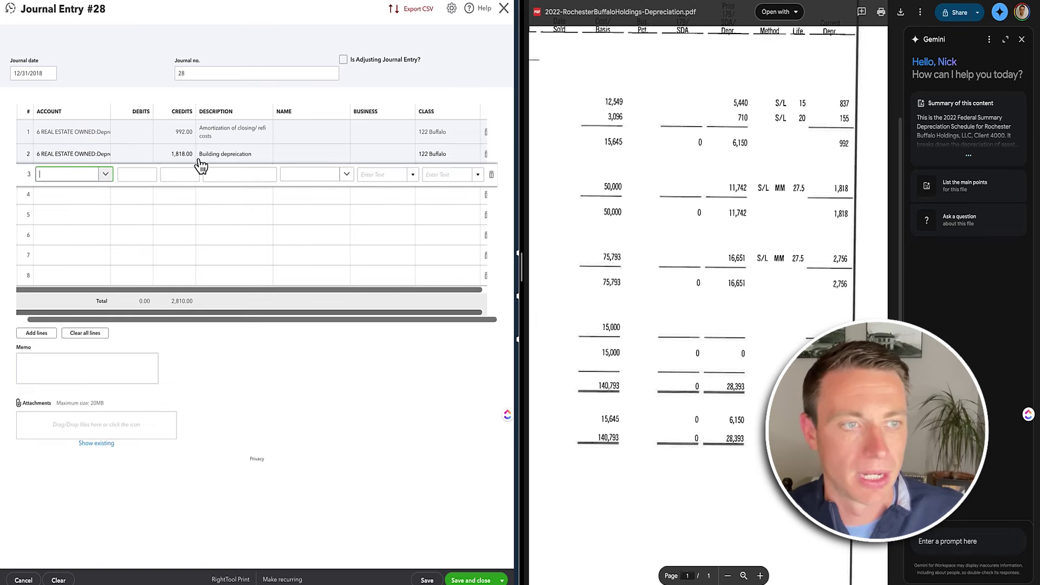
# - Add a third line to the real estate owned sub-account 6 Depreciation/ Amortization, crediting the 2,756 capital improvements depreciation from the schedule
pyautogui.write('depre')
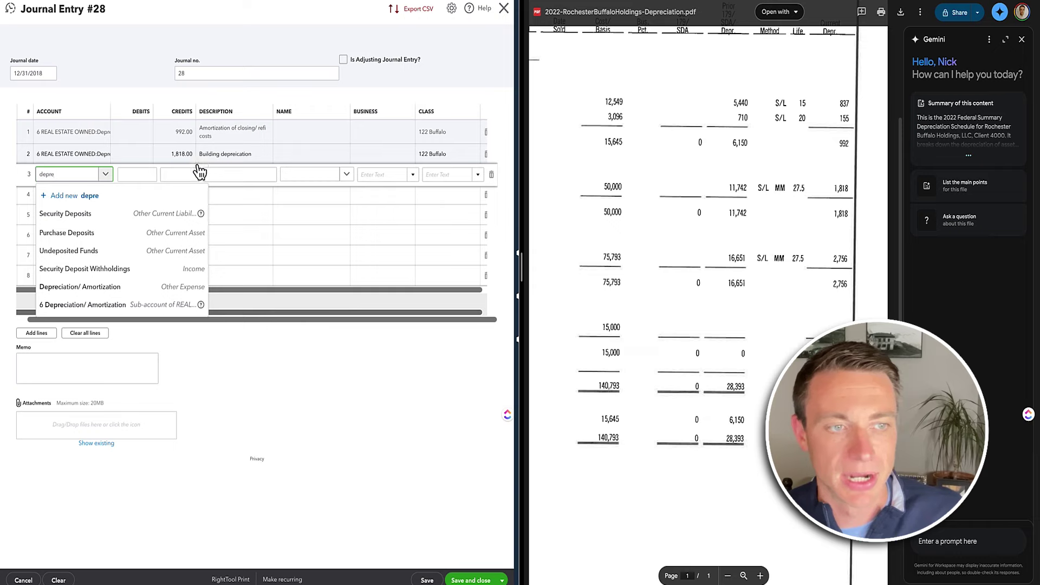
pyautogui.click(115, 234)
pyautogui.hscroll(-5, 673, 180)
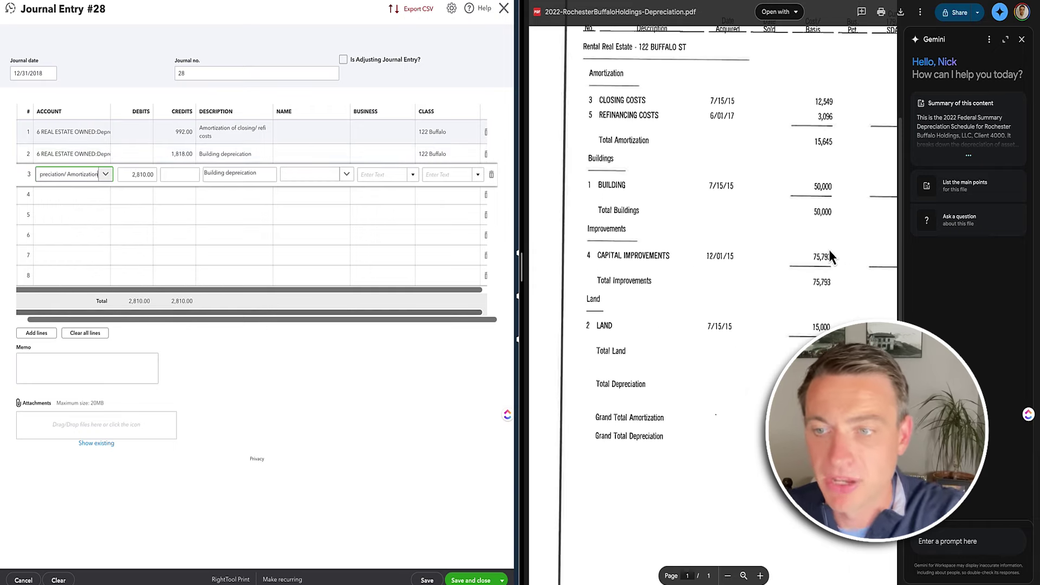
pyautogui.hscroll(3, 821, 271)
pyautogui.hscroll(2, 813, 277)
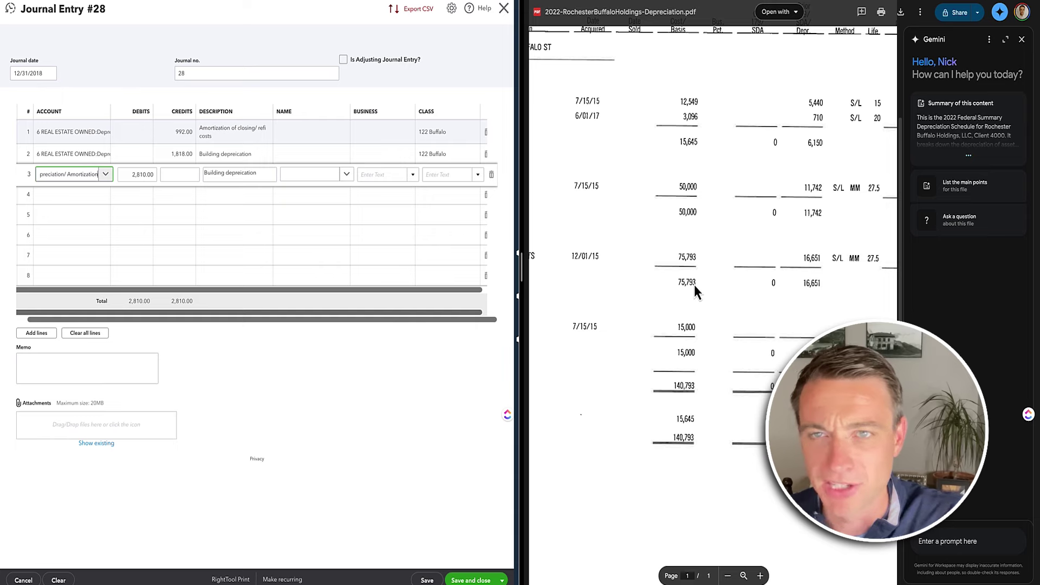
pyautogui.hscroll(3, 697, 284)
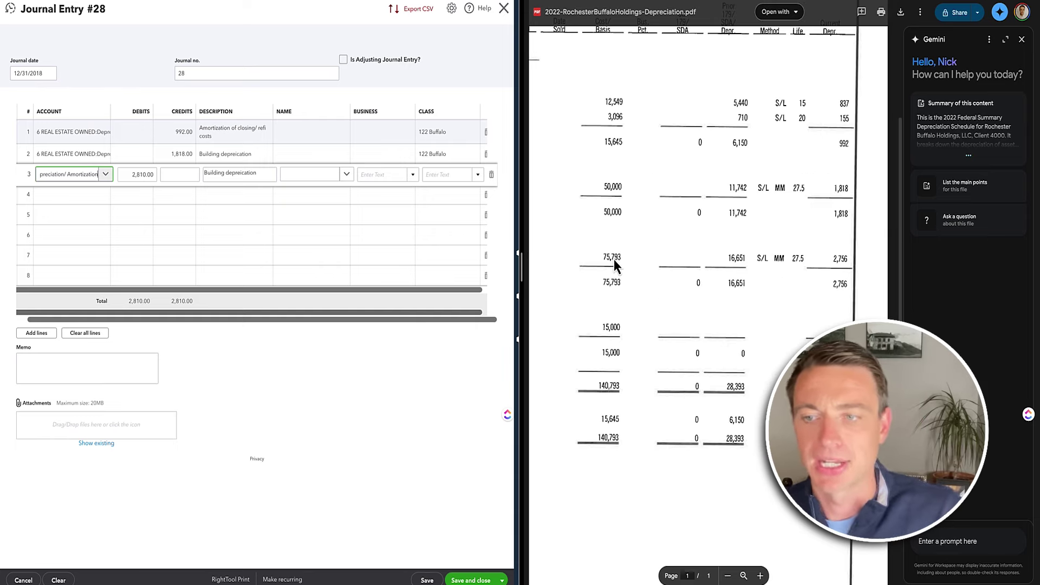
pyautogui.click(150, 174)
pyautogui.click(174, 176)
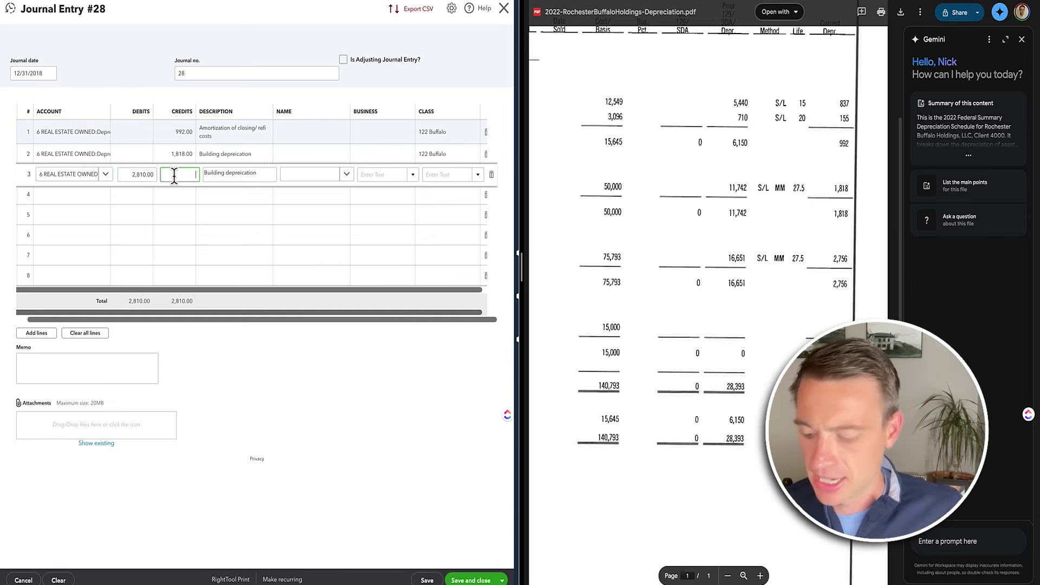
pyautogui.write('2759')
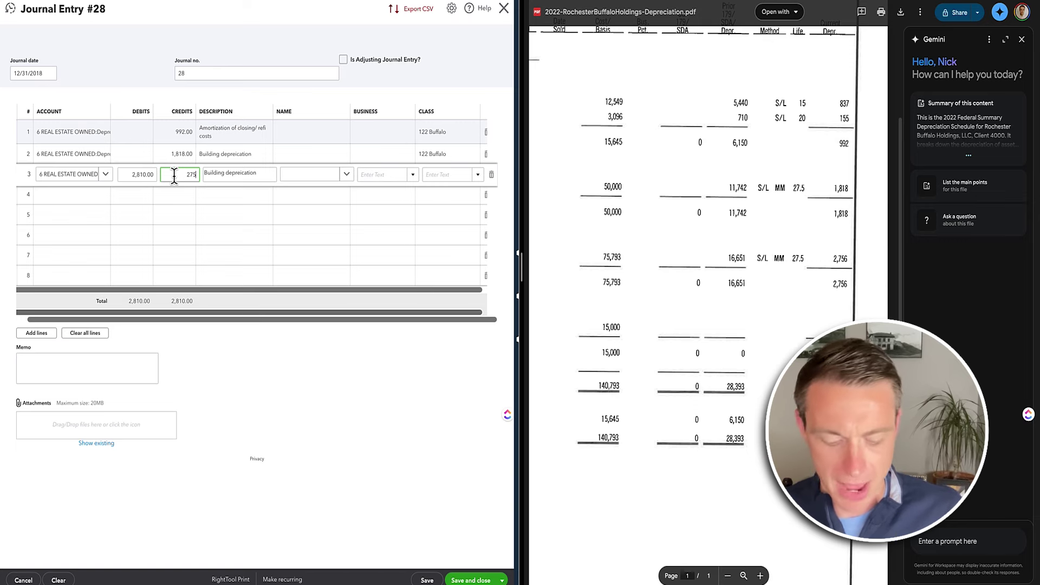
pyautogui.press('BackSpace')
pyautogui.write('6')
pyautogui.press('Tab')
# - Describe the third line as "CapEx" and assign it to class 122 Buffalo
pyautogui.write('CapEx')
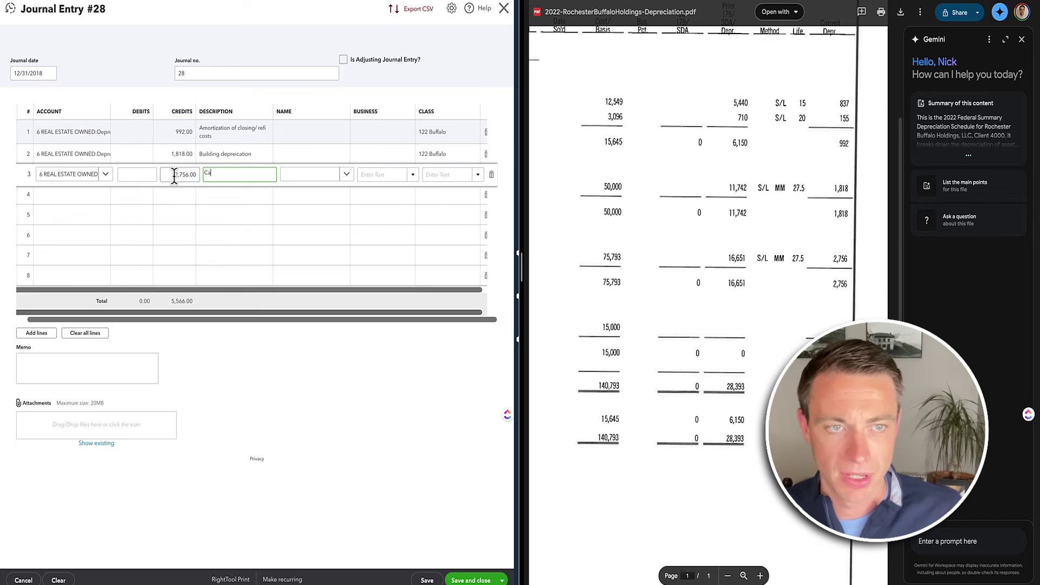
pyautogui.press('Tab')
pyautogui.press('Tab')
pyautogui.press('Tab')
pyautogui.write('122 Buffalo')
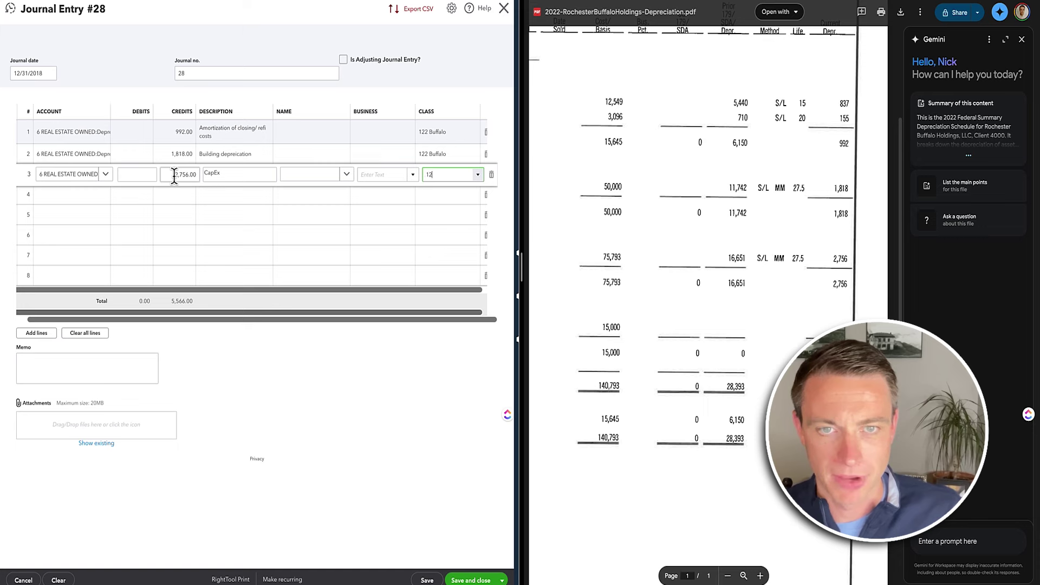
pyautogui.press('Tab')
pyautogui.press('Tab')
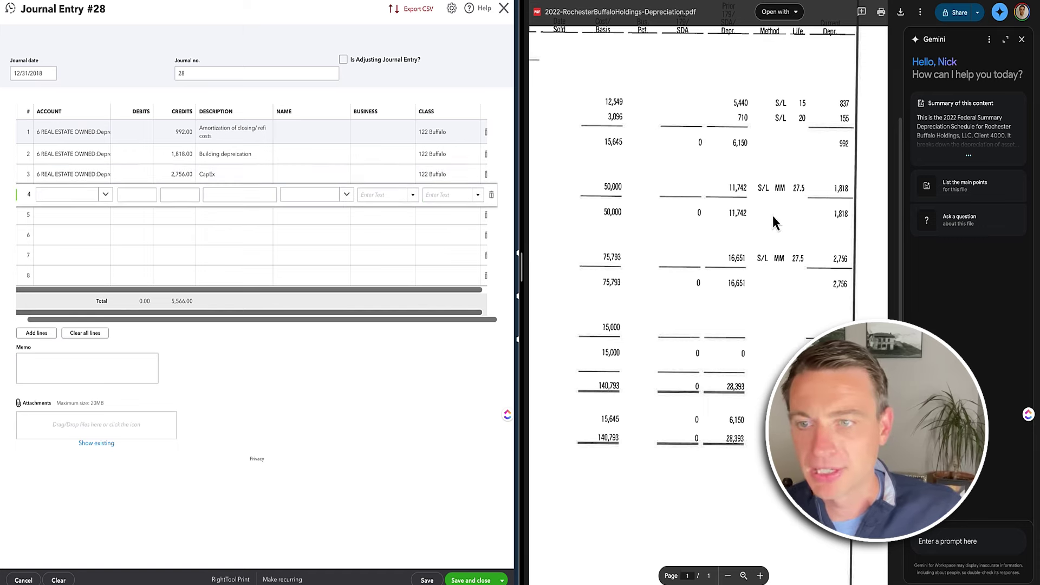
# - Add a fourth line to the Depreciation/ Amortization expense account with the balancing debit of 5,566
pyautogui.scroll(1, 799, 175)
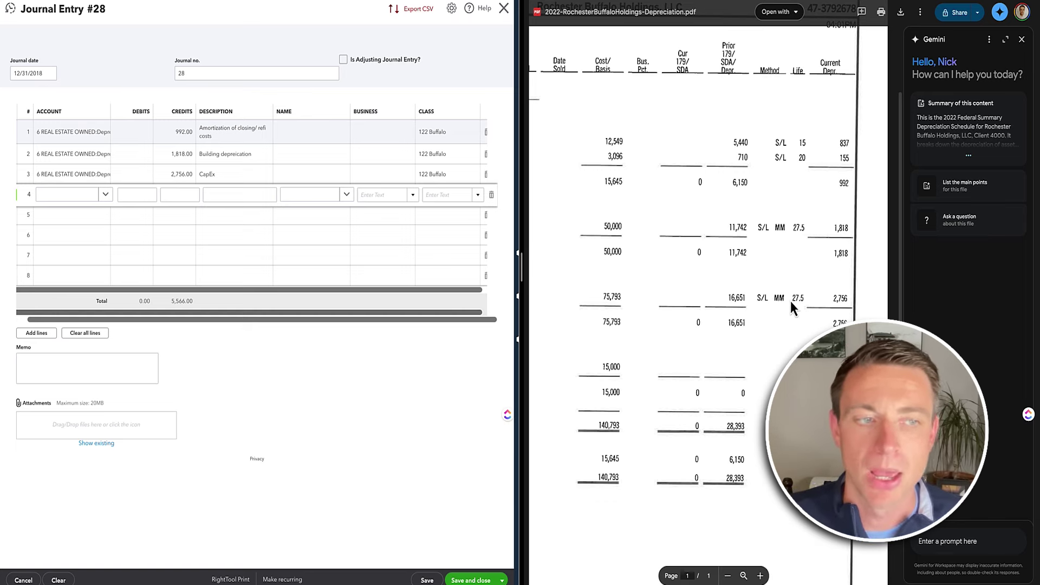
pyautogui.click(66, 203)
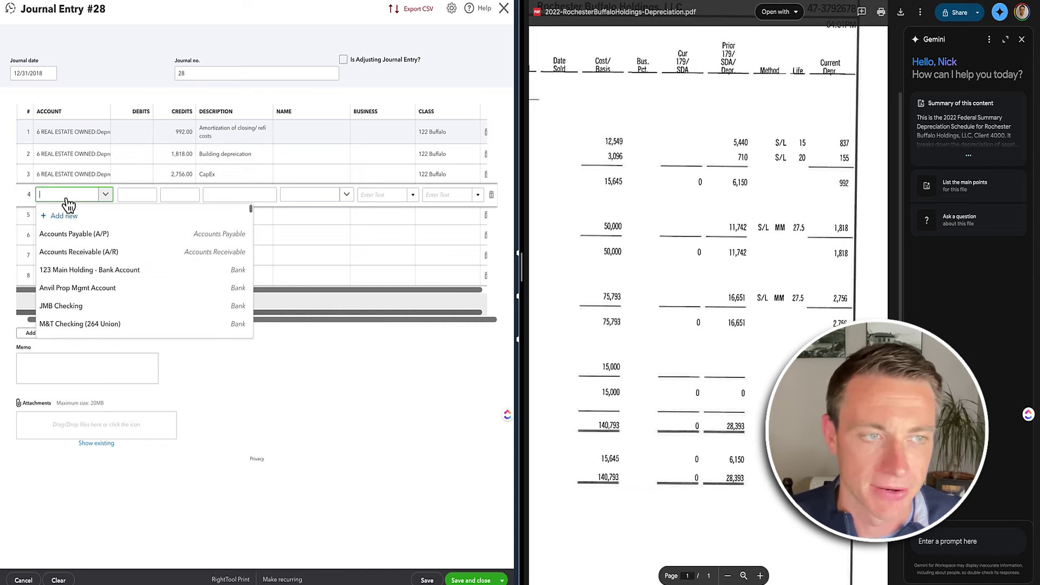
pyautogui.write('depre')
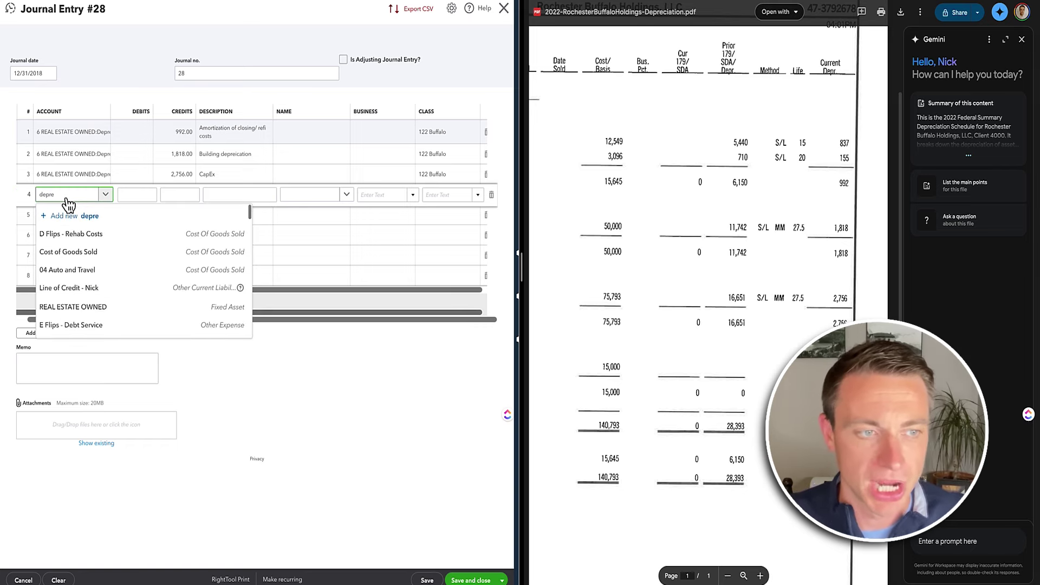
pyautogui.click(84, 239)
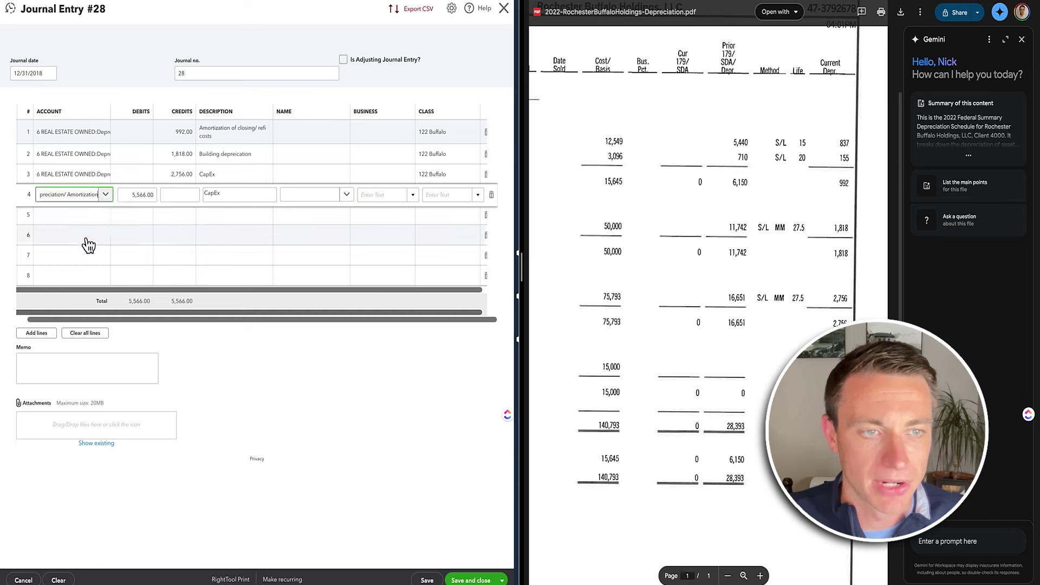
# - Describe the fourth line as "2018 Amort/ Depreciation" with class 122 Buffalo, and save and close the journal entry
pyautogui.click(232, 195)
pyautogui.write('2018')
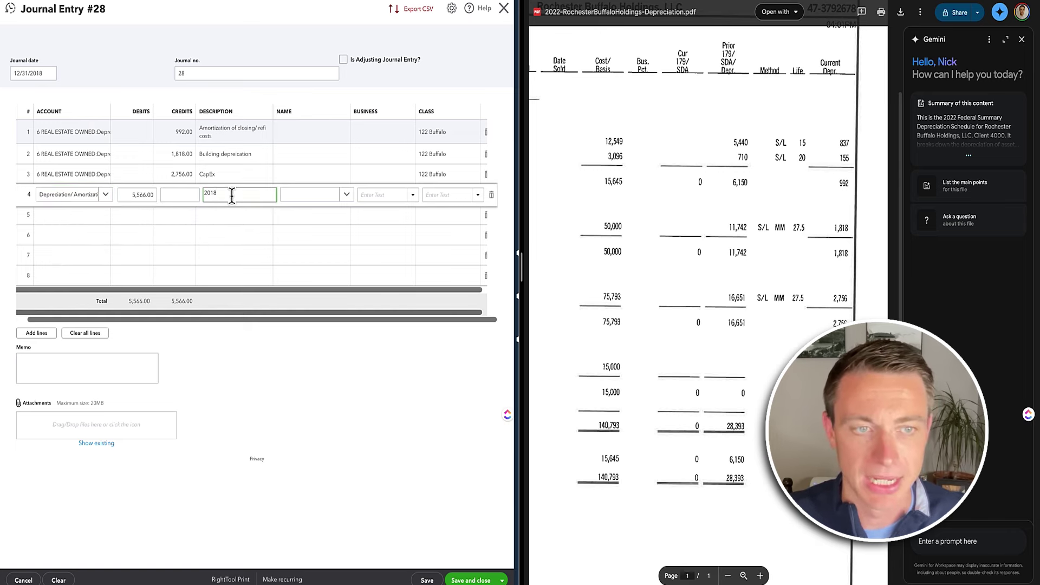
pyautogui.write(' Amort/ De')
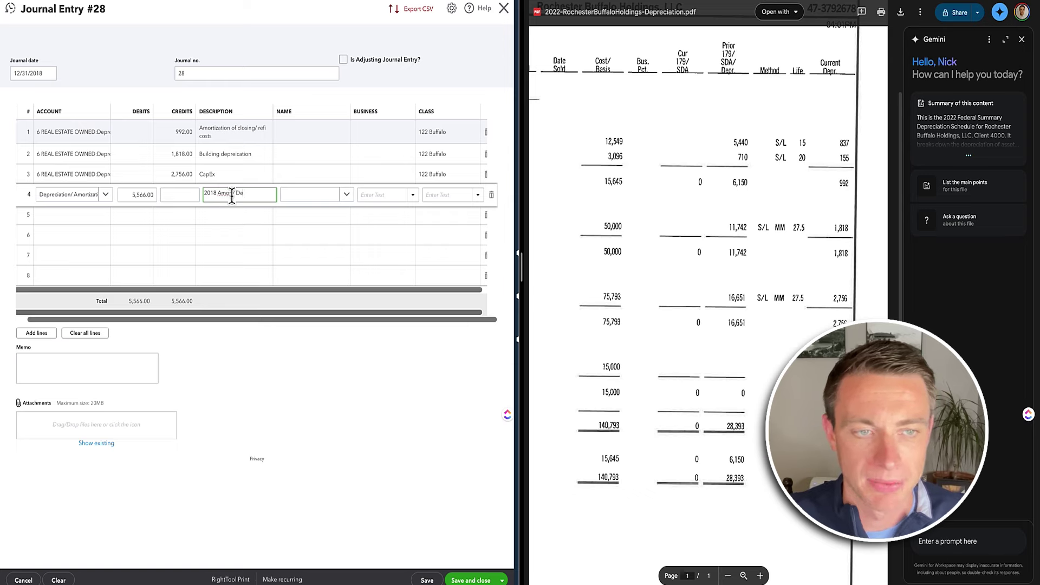
pyautogui.write('preciation')
pyautogui.press('Tab')
pyautogui.press('Tab')
pyautogui.press('Tab')
pyautogui.write('12')
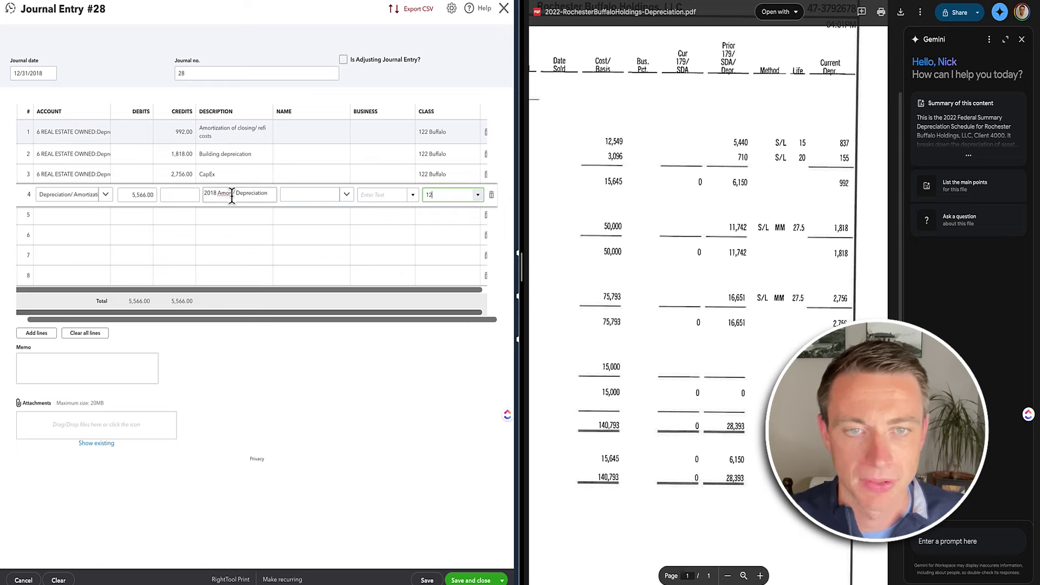
pyautogui.click(444, 232)
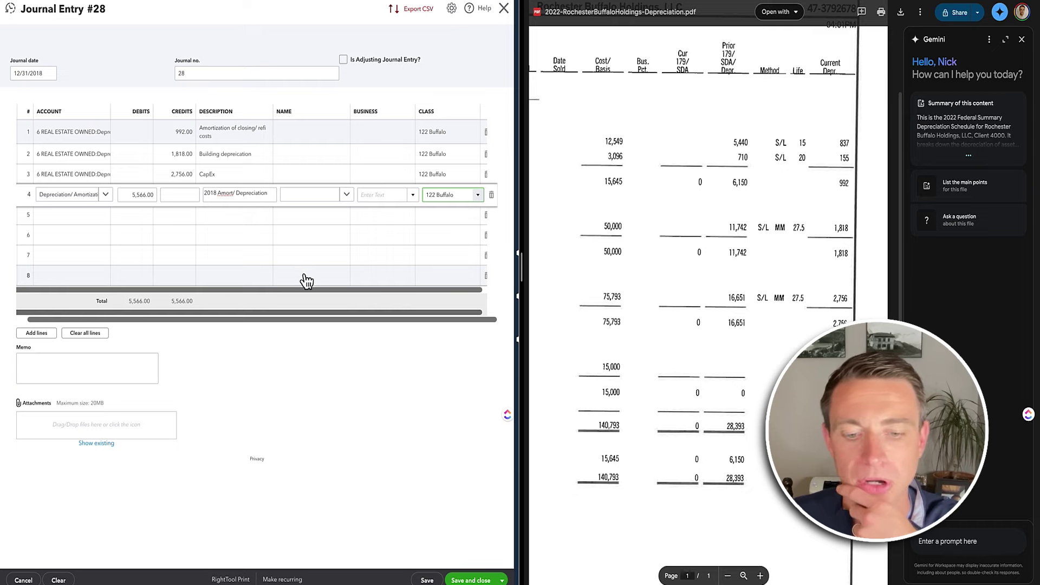
pyautogui.click(430, 488)
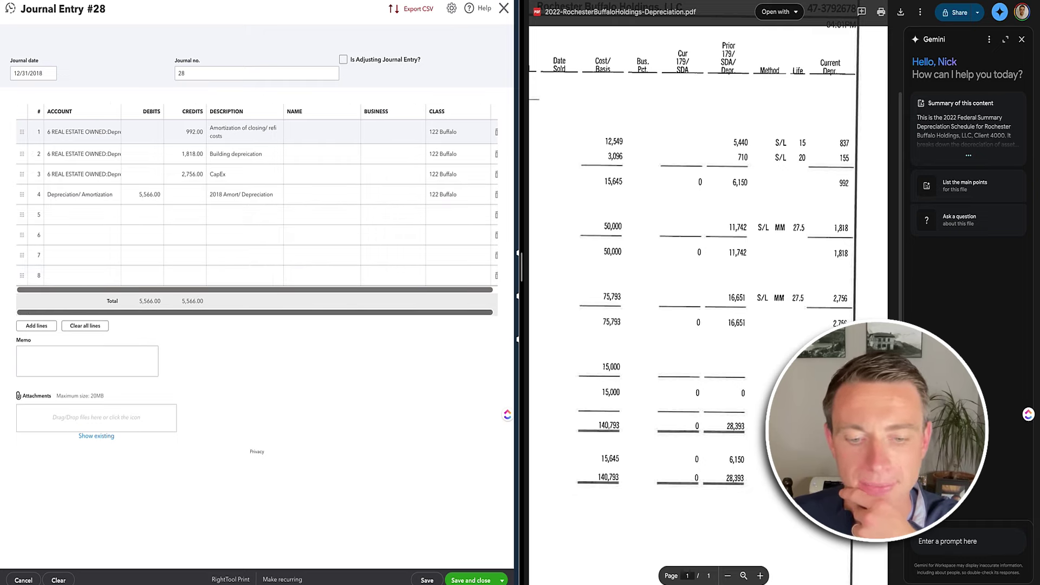
pyautogui.click(471, 581)
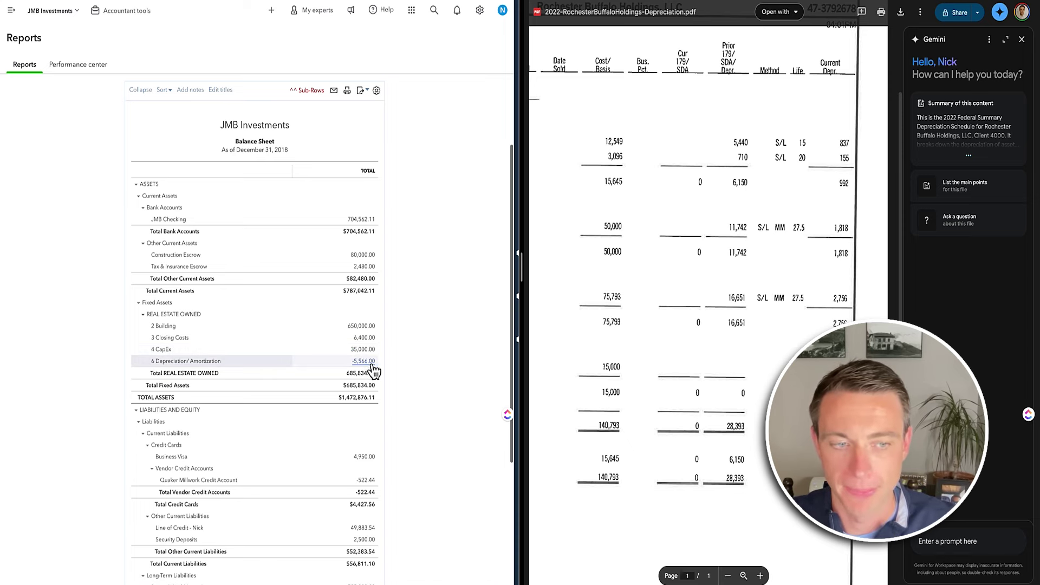
# - Open the details behind Net Income in the equity section of the 2018 balance sheet
pyautogui.scroll(-4, 372, 370)
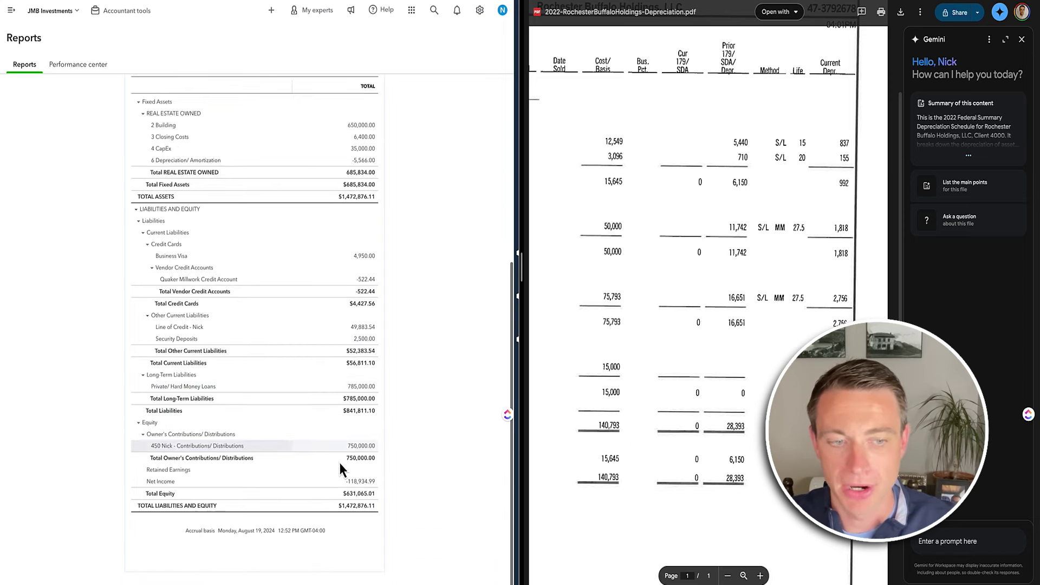
pyautogui.click(366, 483)
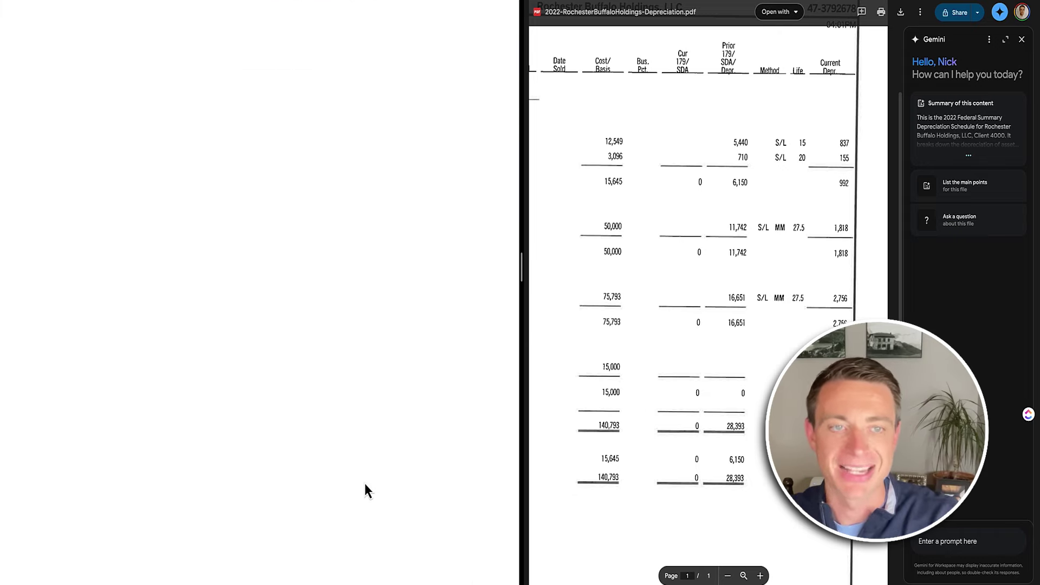